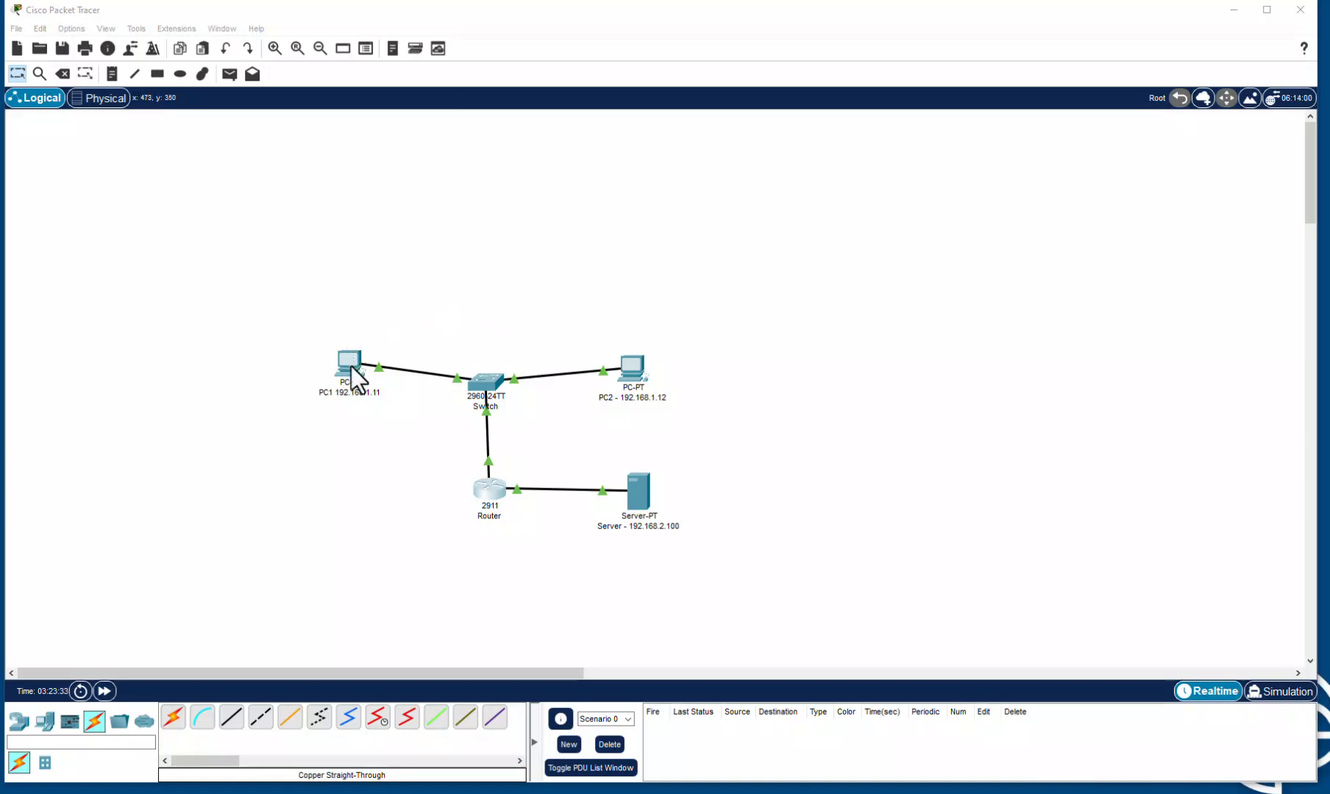
- Reposition PC1 and PC2 slightly in the network topology
left_click_drag(352, 368, 348, 377)
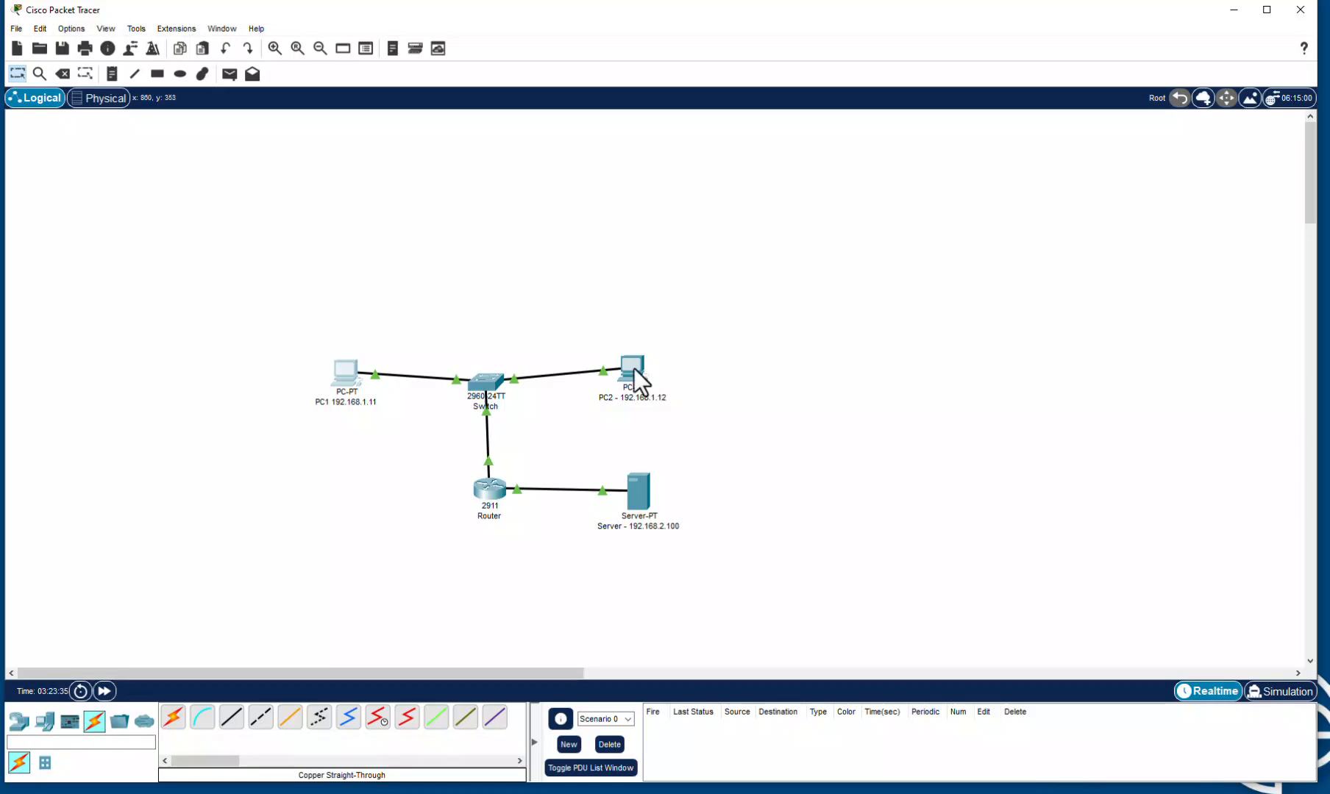
left_click_drag(634, 370, 642, 369)
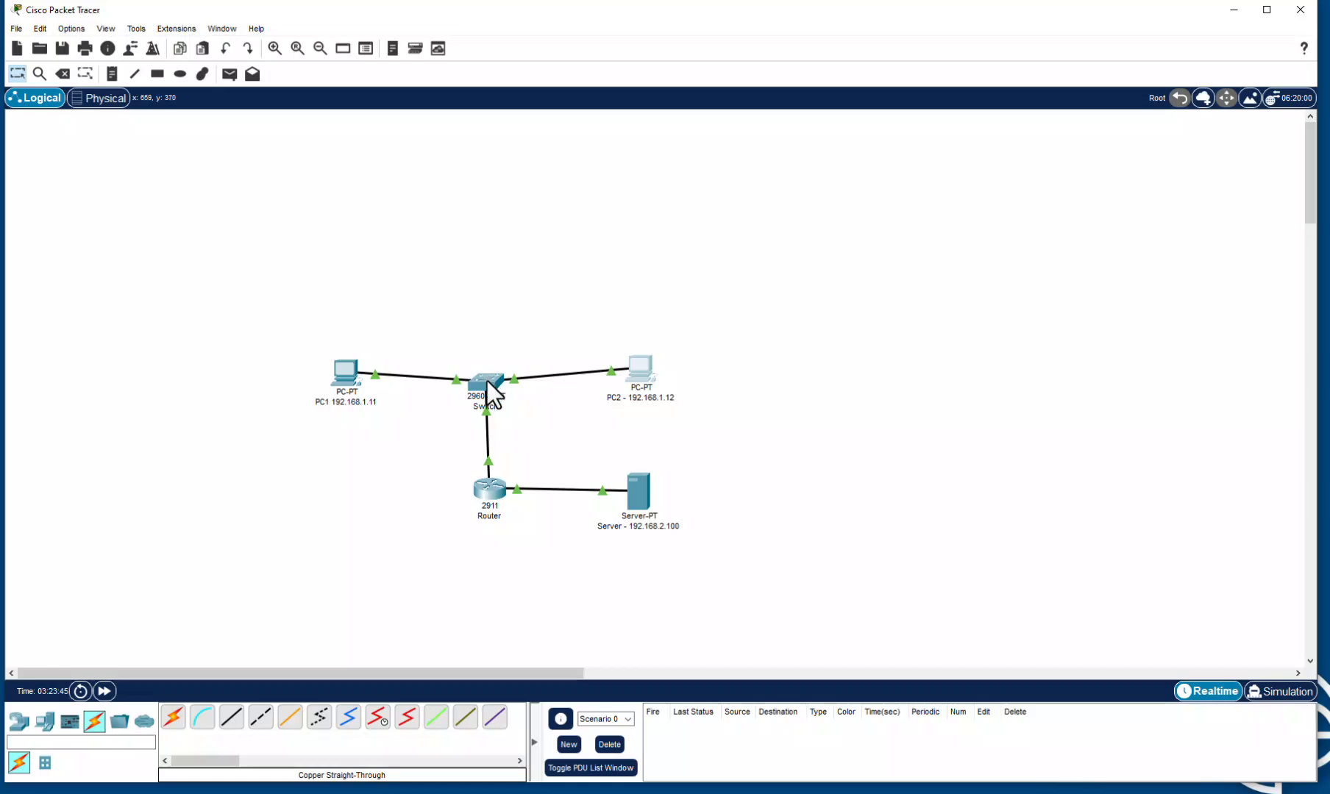
- Ping PC1 at 192.168.1.11 from PC2's Command Prompt
mouse_move(487, 385)
left_click(642, 373)
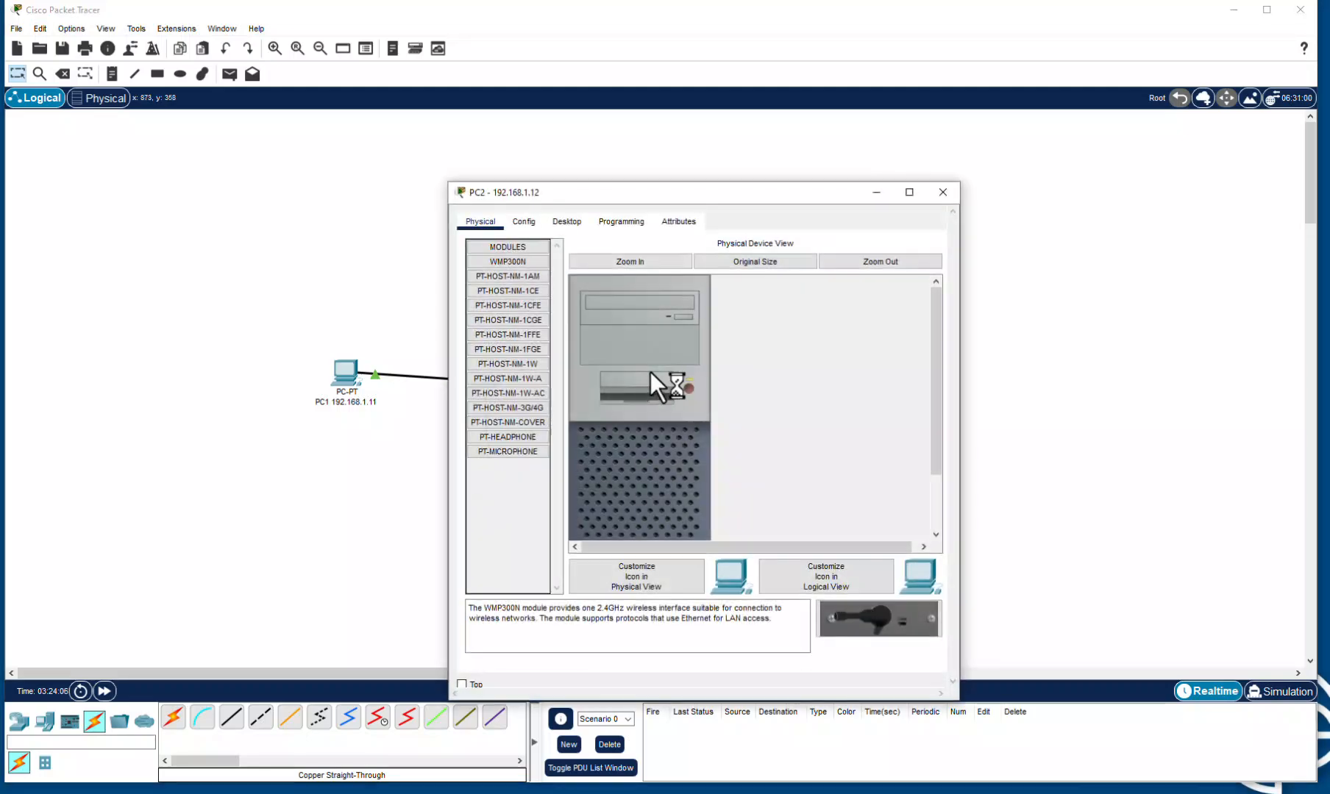
left_click(567, 221)
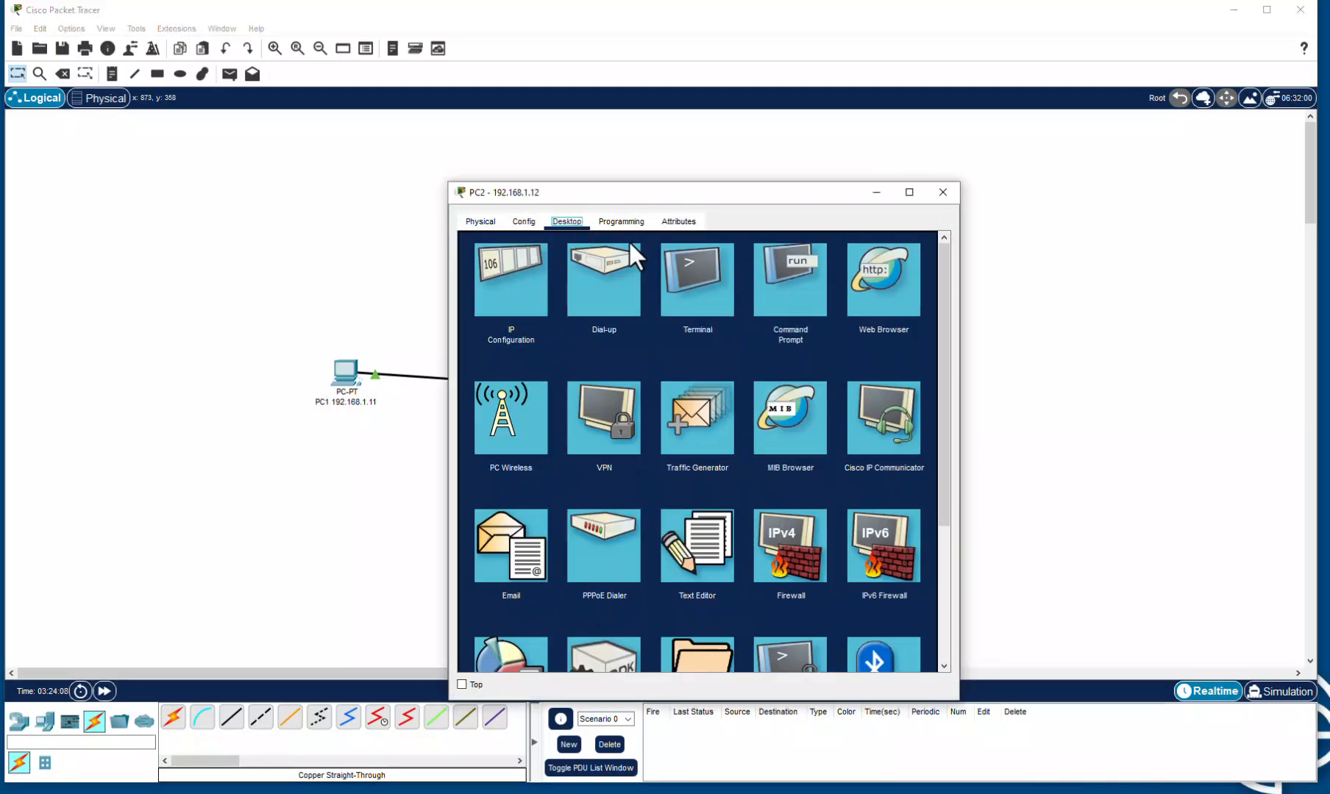
left_click(784, 293)
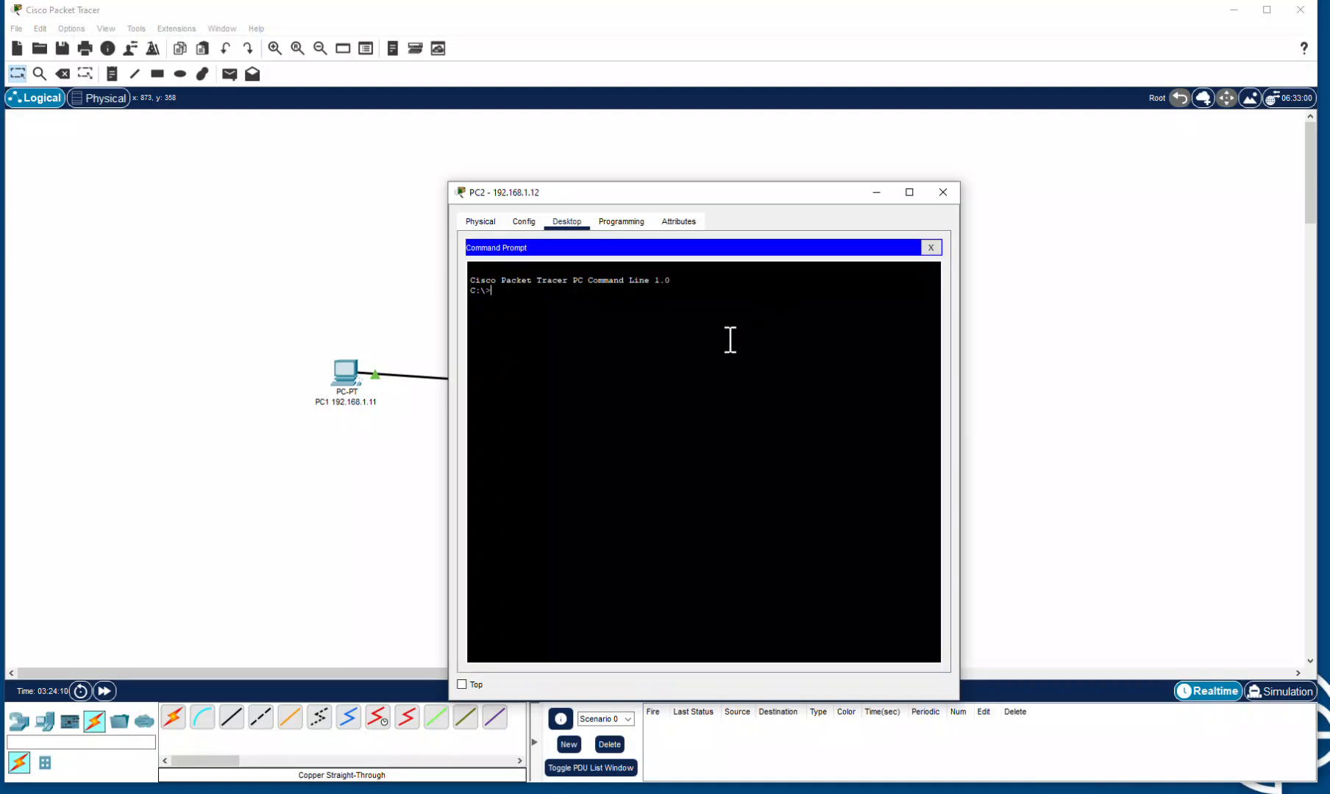
type("ping 192.168.1.11")
key("Return")
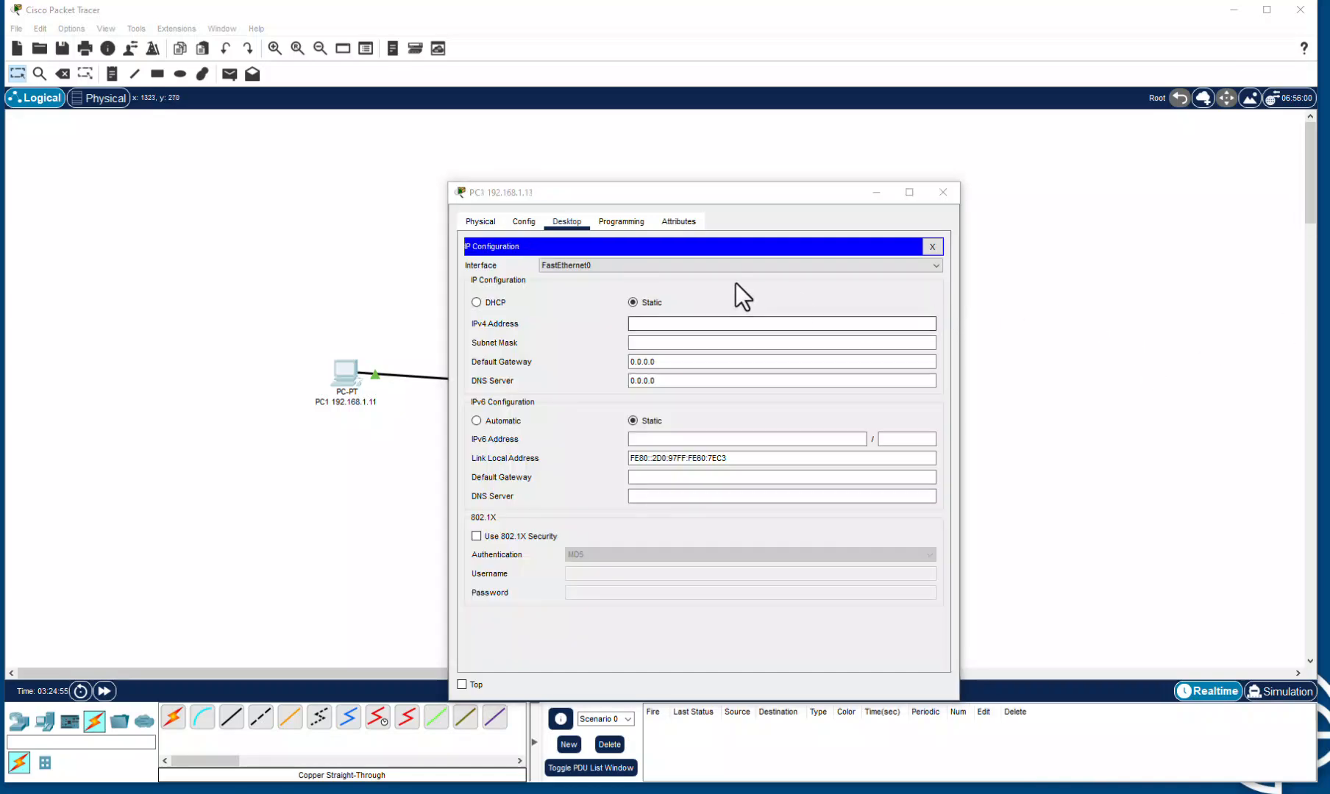
- Assign PC1 the static IPv4 address 192.168.1.11 with subnet mask 255.255.255.0
left_click_drag(712, 195, 700, 178)
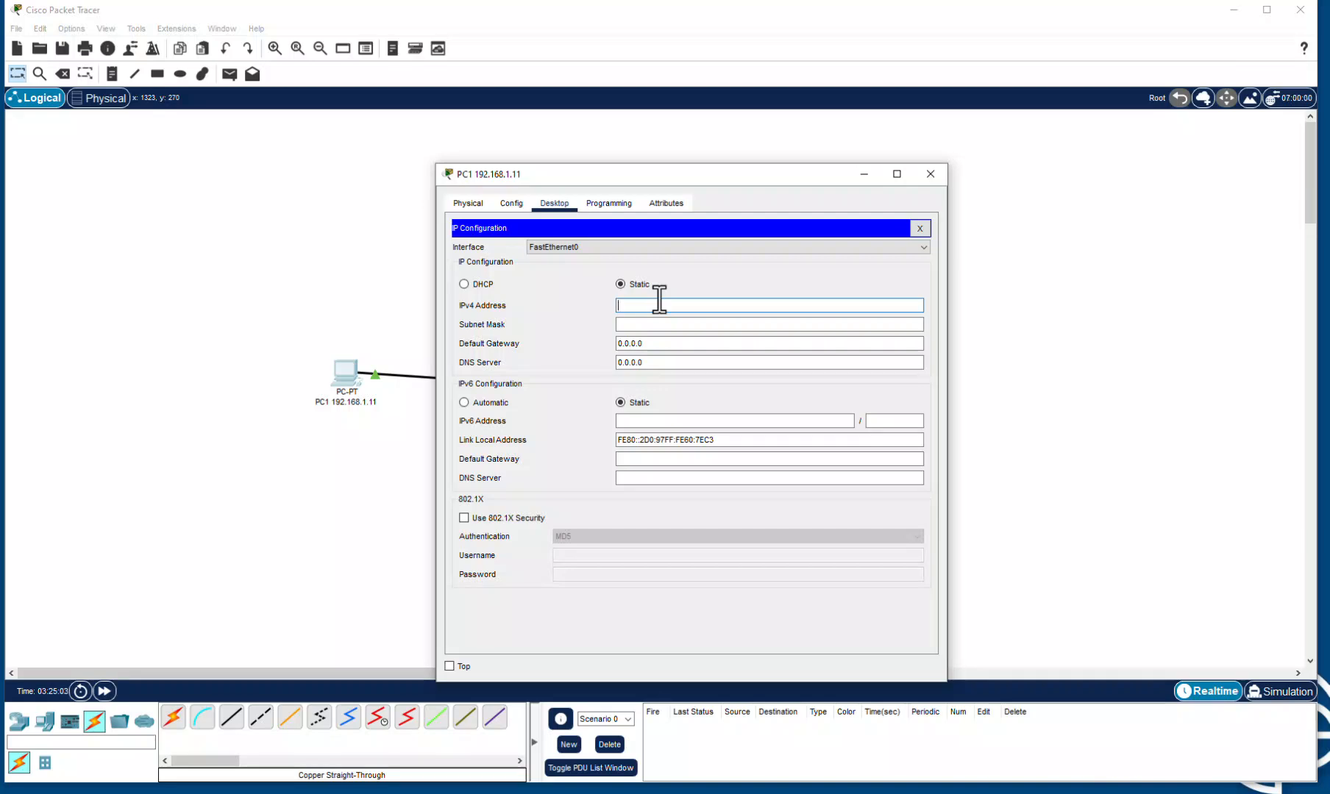
type("92.168.1.11")
left_click(690, 326)
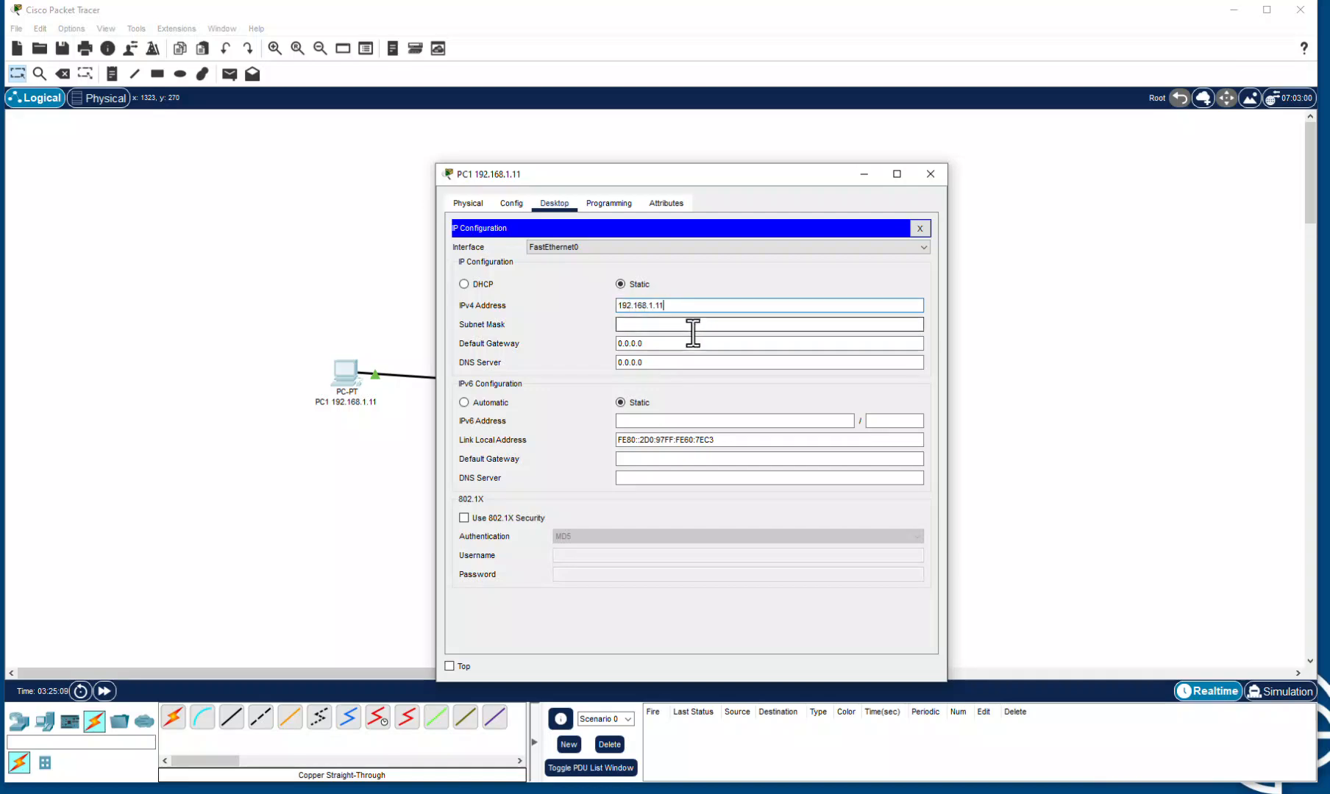
- Set PC1's IPv4 default gateway to 192.168.1.1 and close its configuration window
left_click(666, 343)
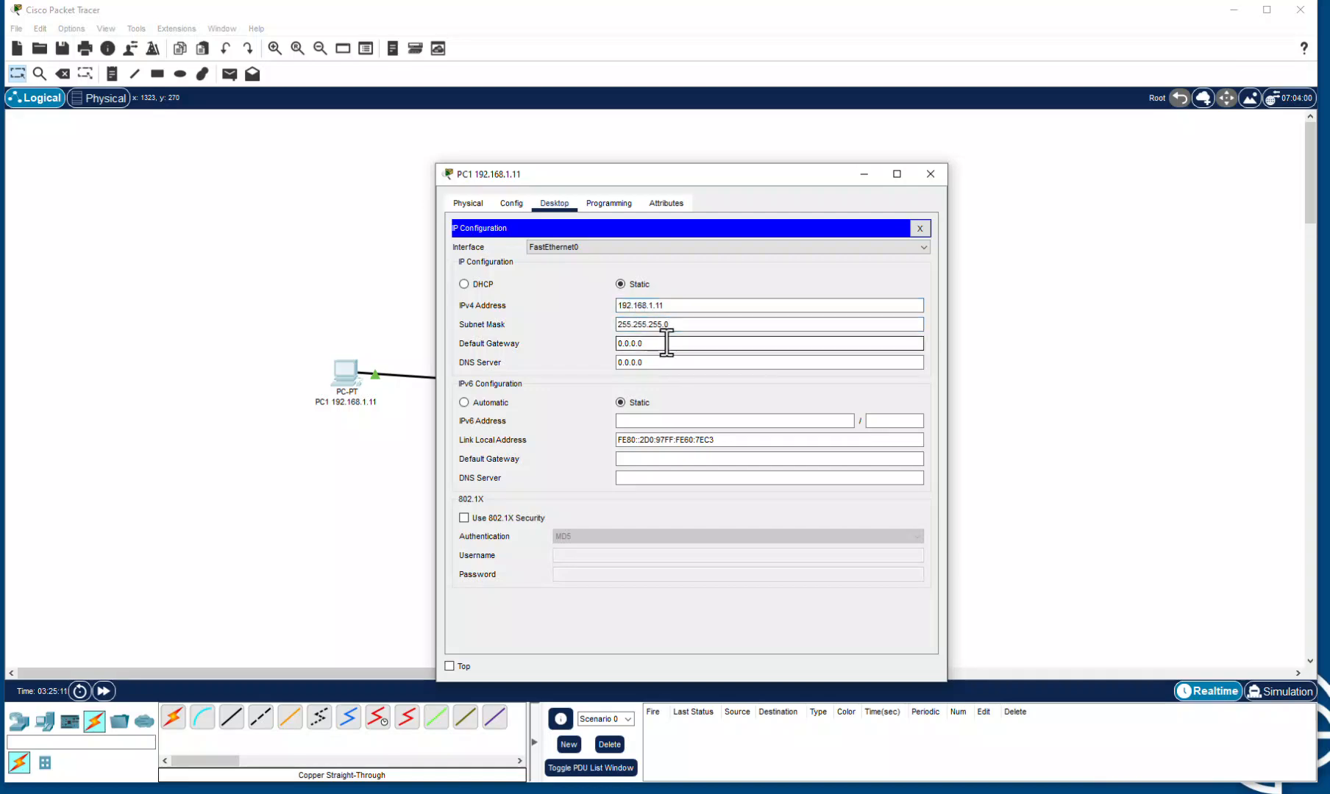
key("BackSpace")
key("BackSpace")
key("BackSpace")
key("BackSpace")
key("BackSpace")
key("BackSpace")
key("BackSpace")
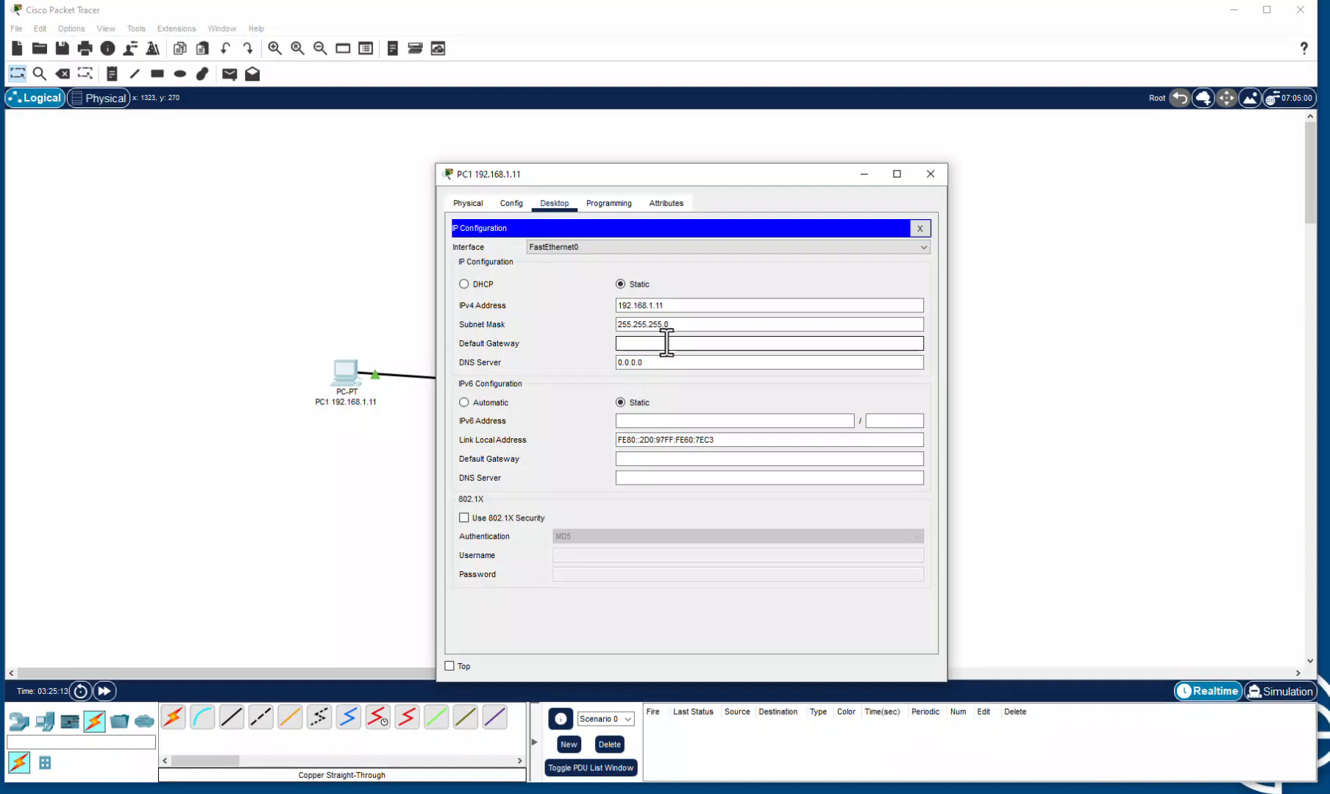
type("192.168.1.1")
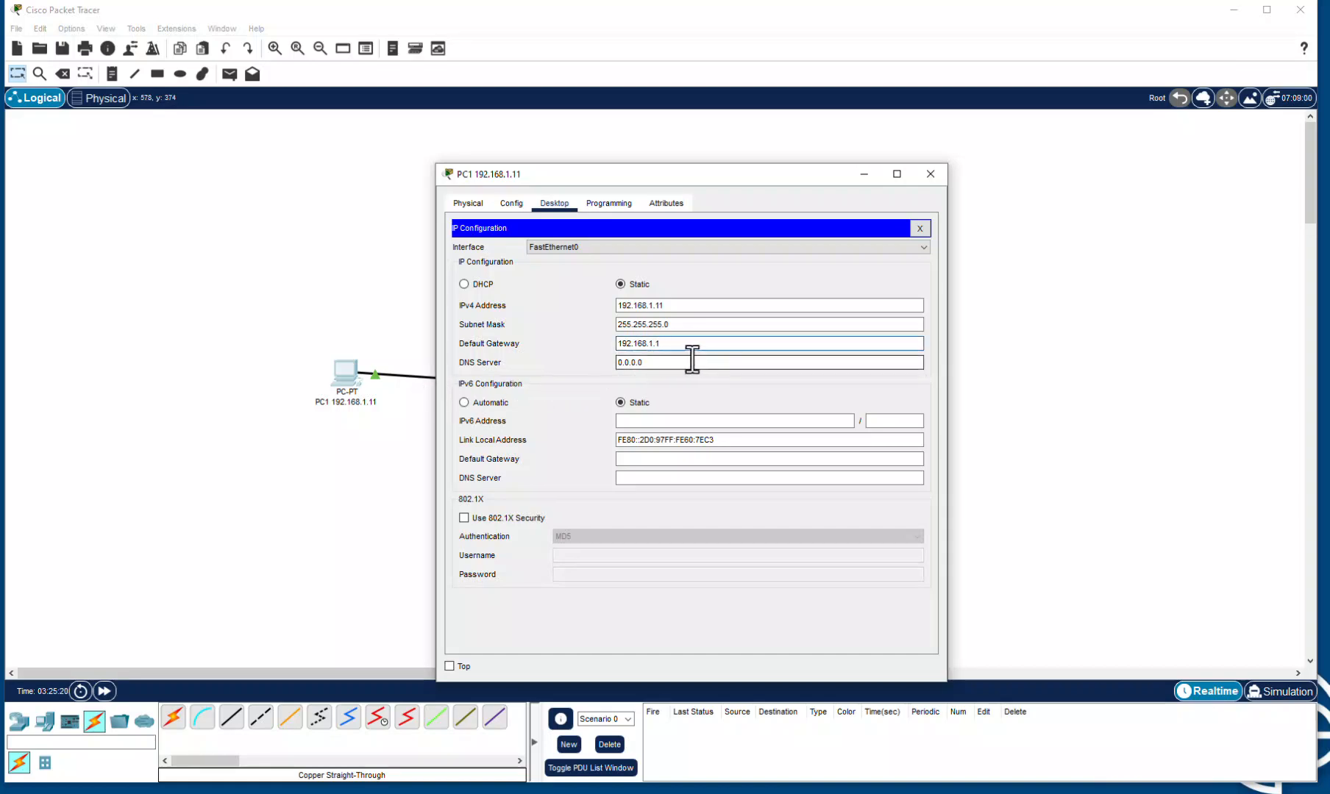
left_click(929, 176)
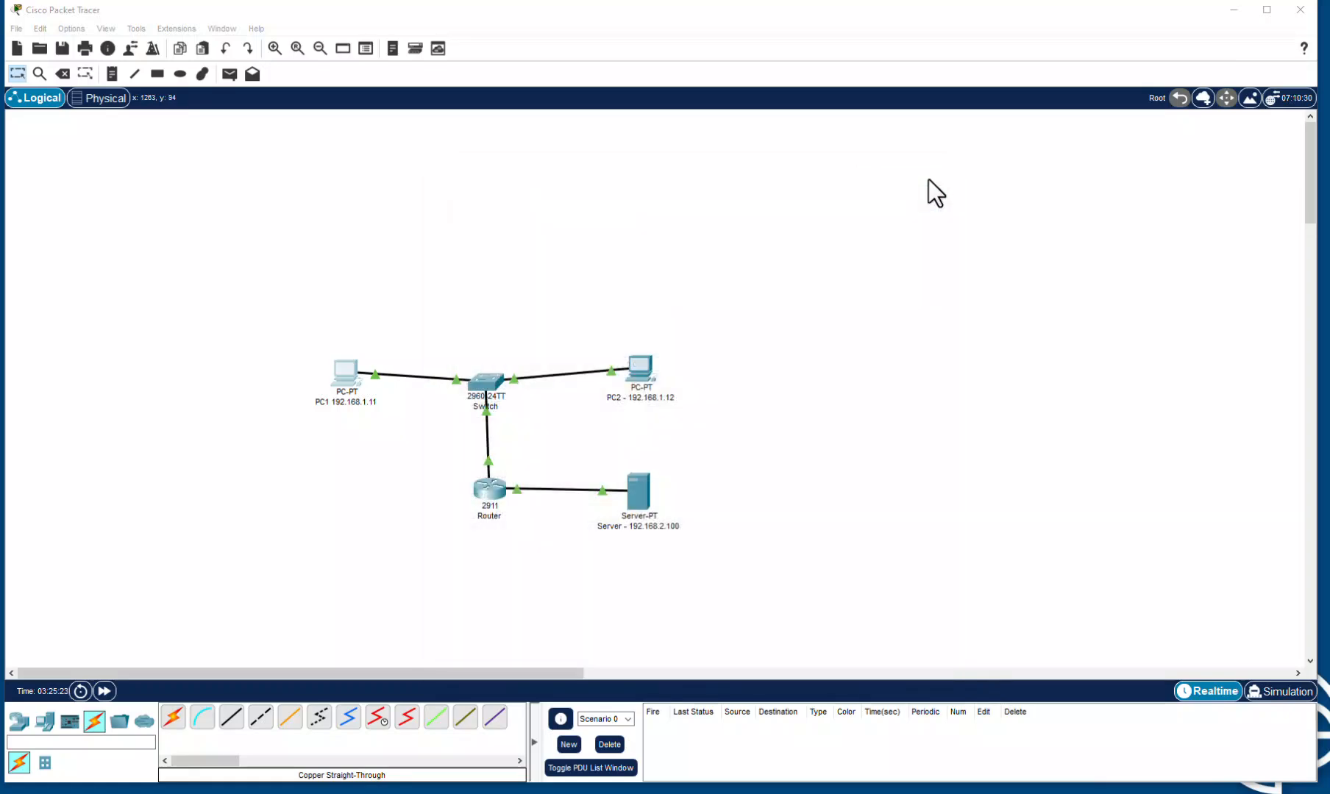
- Assign PC2 the static IPv4 address 192.168.1.12 with subnet mask 255.255.255.0
left_click(647, 378)
left_click(517, 303)
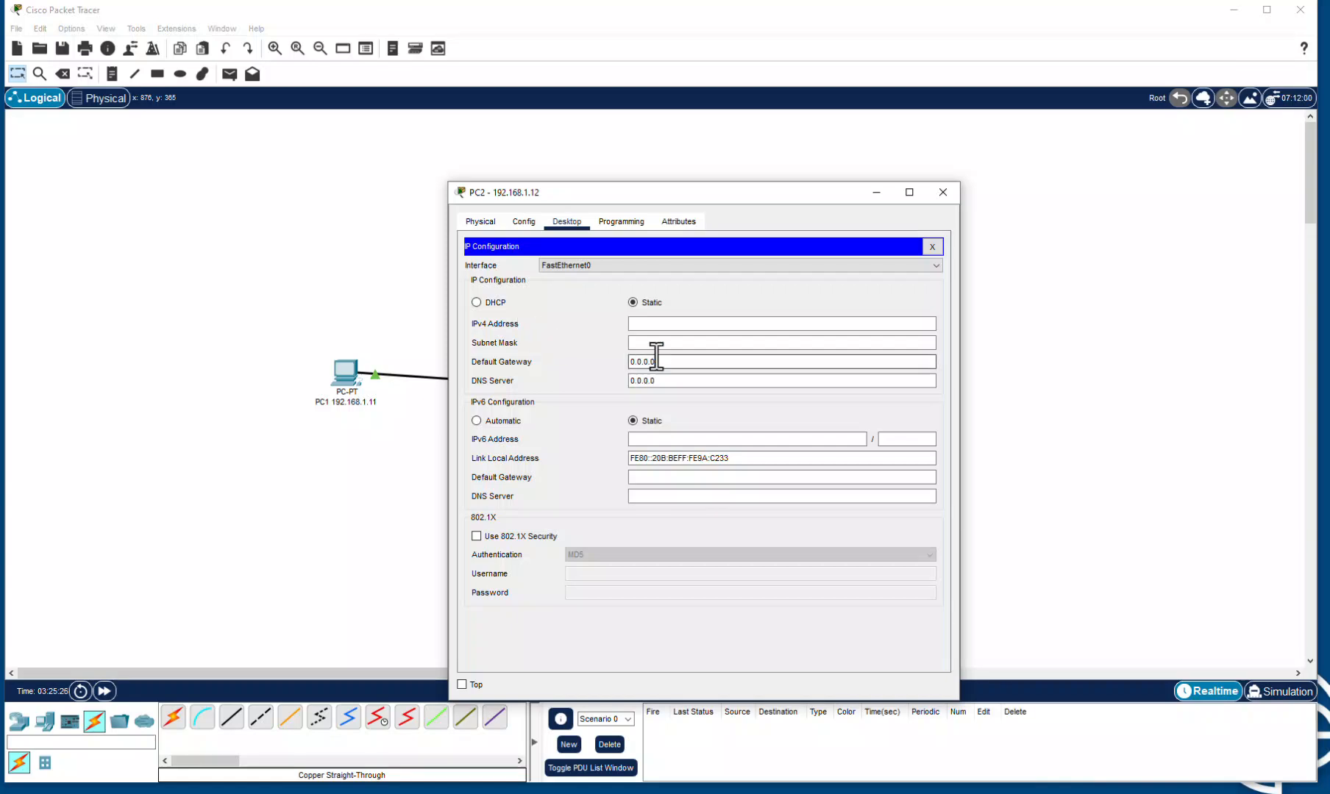
left_click(670, 324)
type("192.168.1.1")
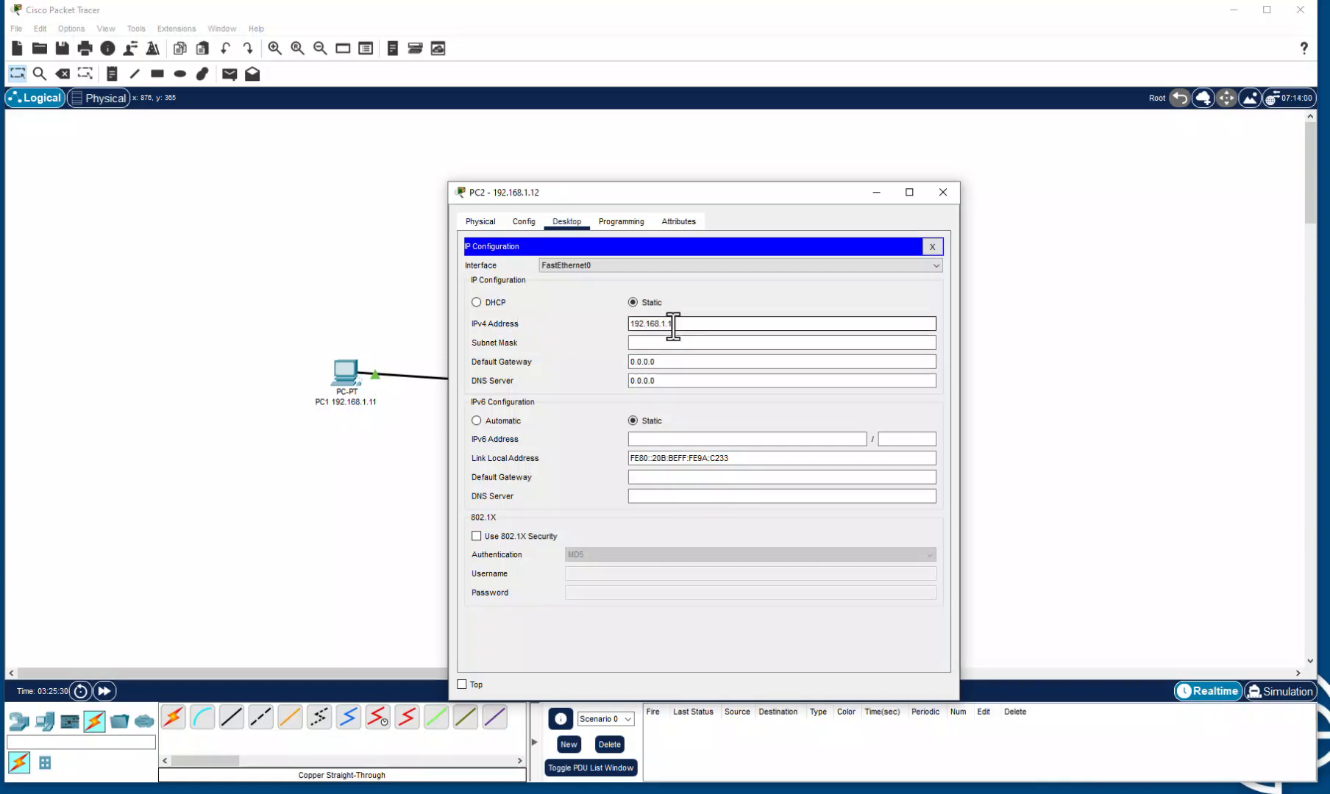
type("2")
left_click(733, 340)
- Set PC2's IPv4 default gateway to 192.168.1.1 and close its configuration window
left_click(684, 362)
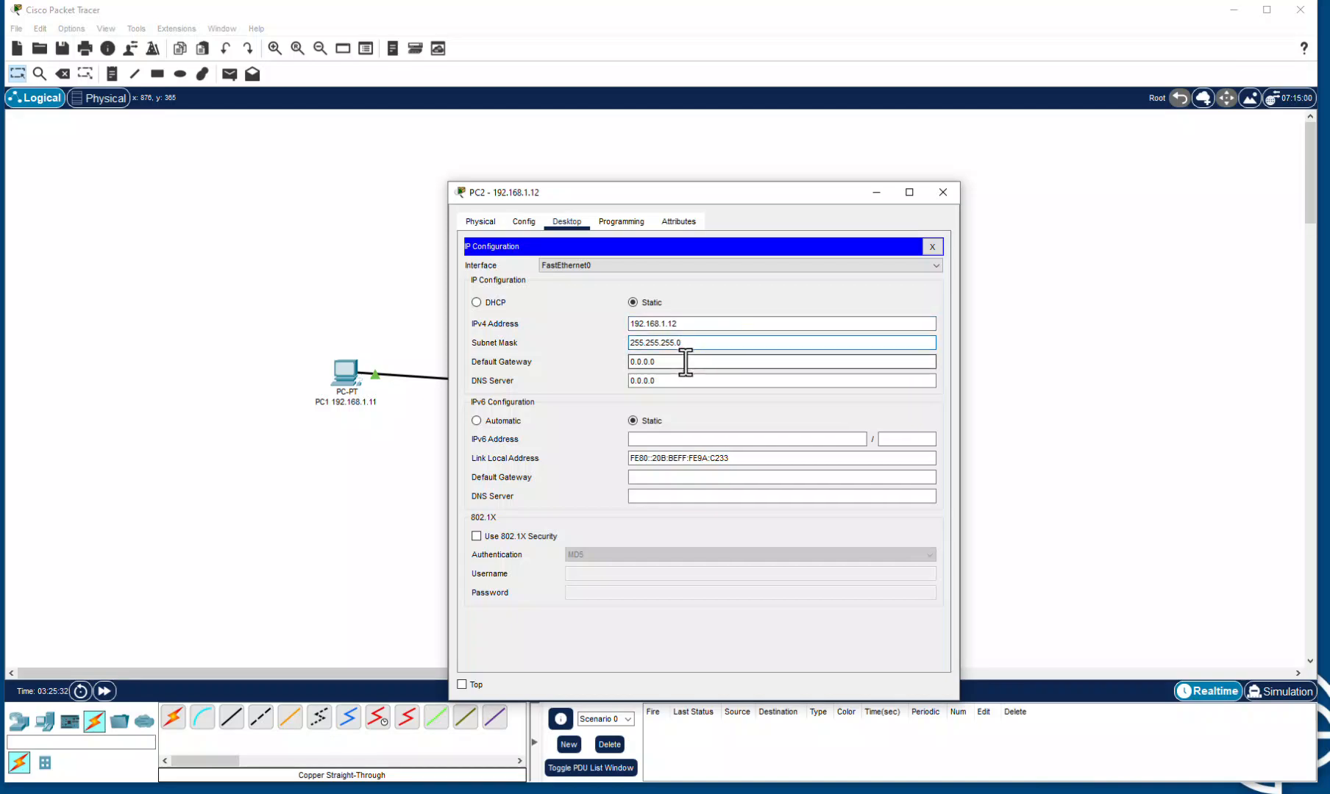
key("BackSpace")
key("BackSpace")
key("BackSpace")
key("BackSpace")
key("BackSpace")
key("BackSpace")
key("BackSpace")
type("192.168.1.1")
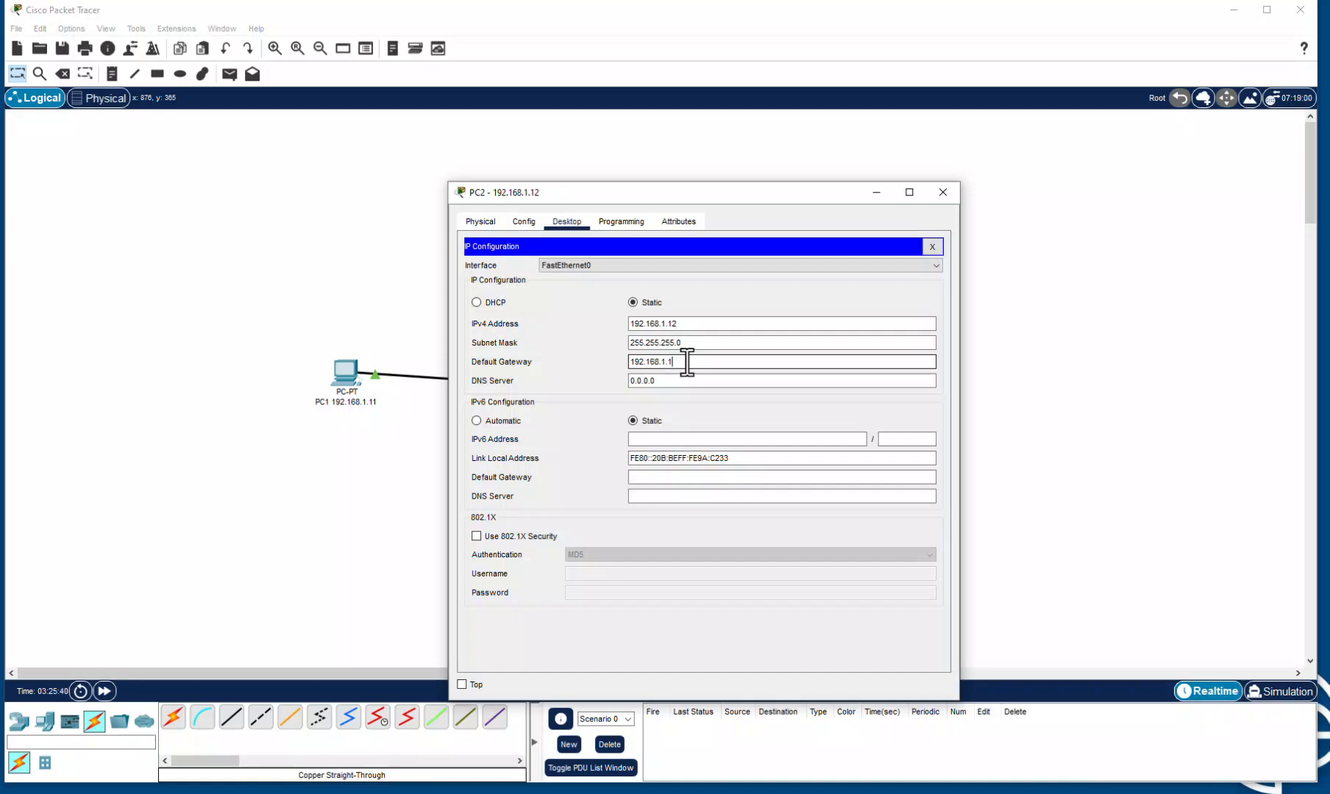
left_click(941, 193)
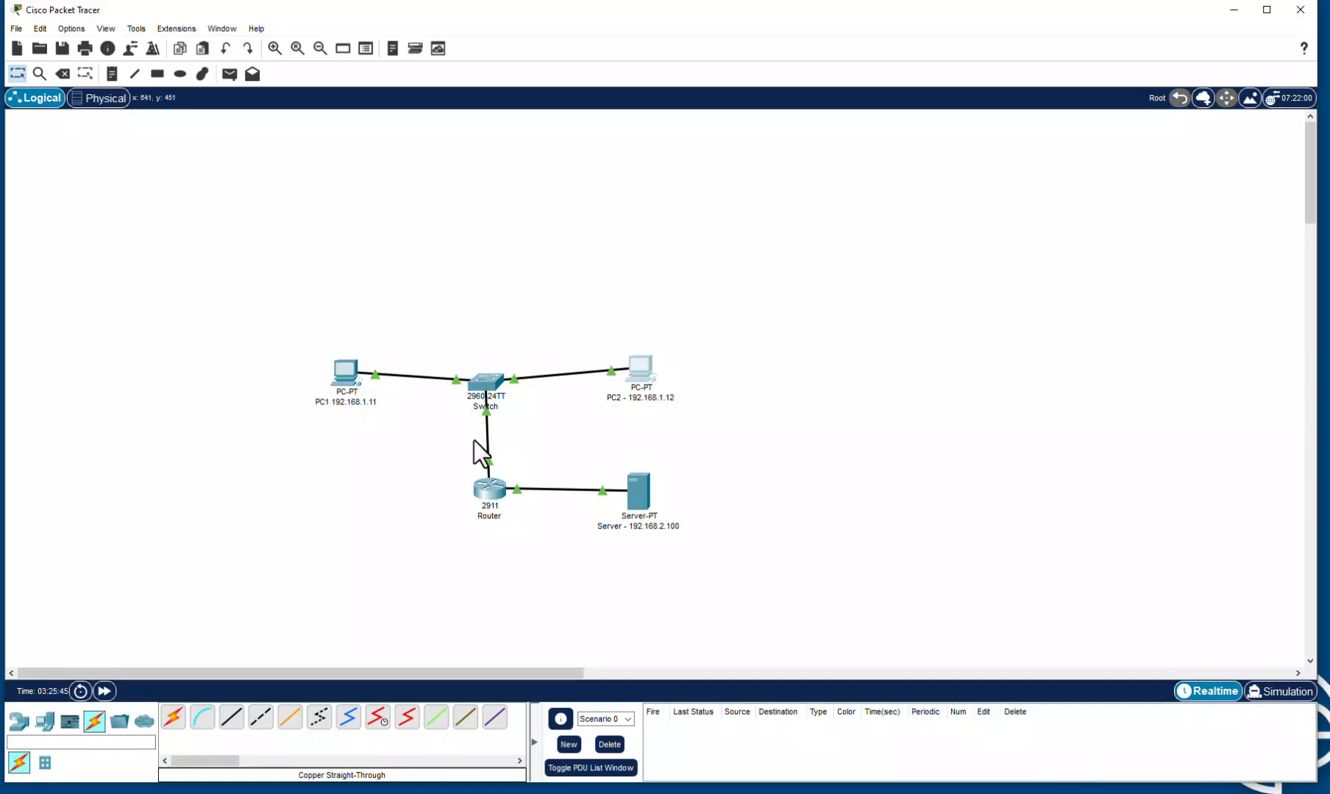
- Open the 2911 router's command-line interface at the privileged prompt
left_click(492, 491)
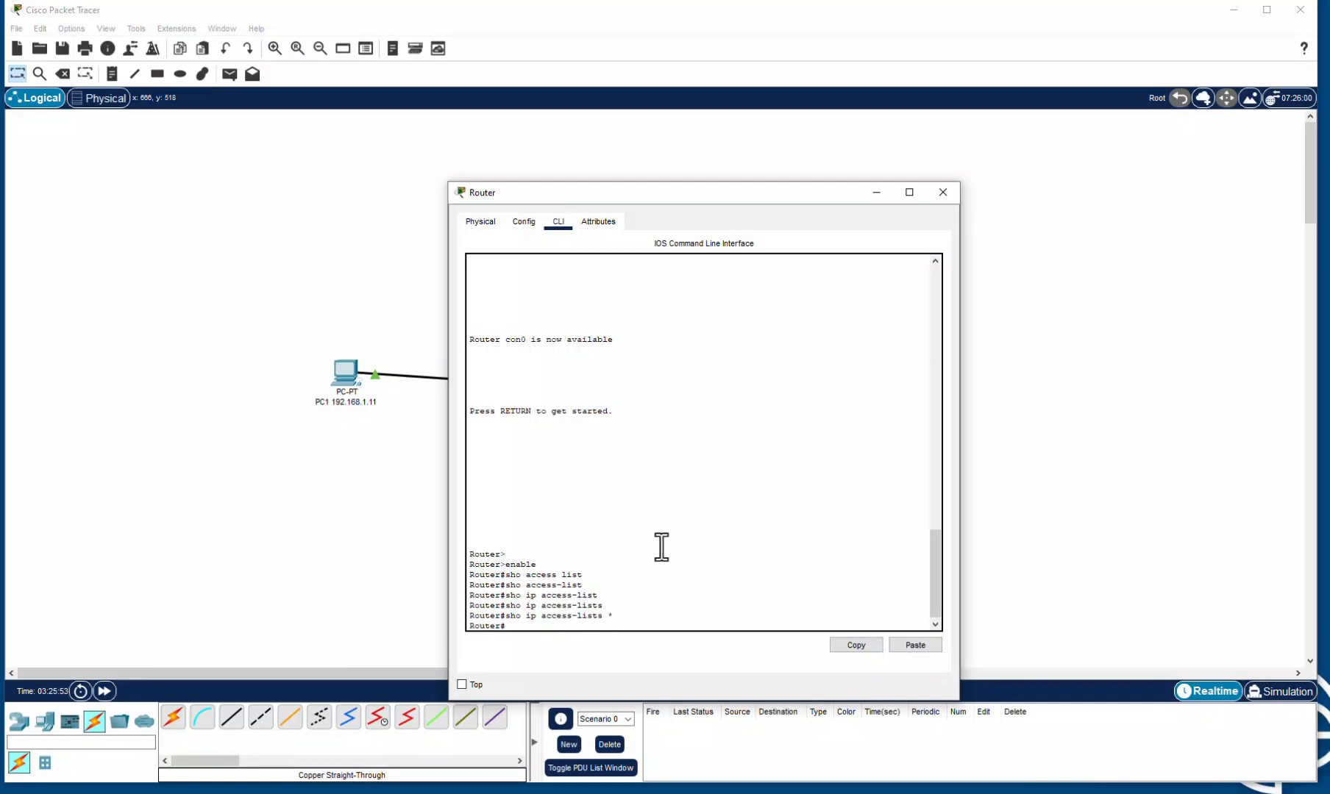
key("Return")
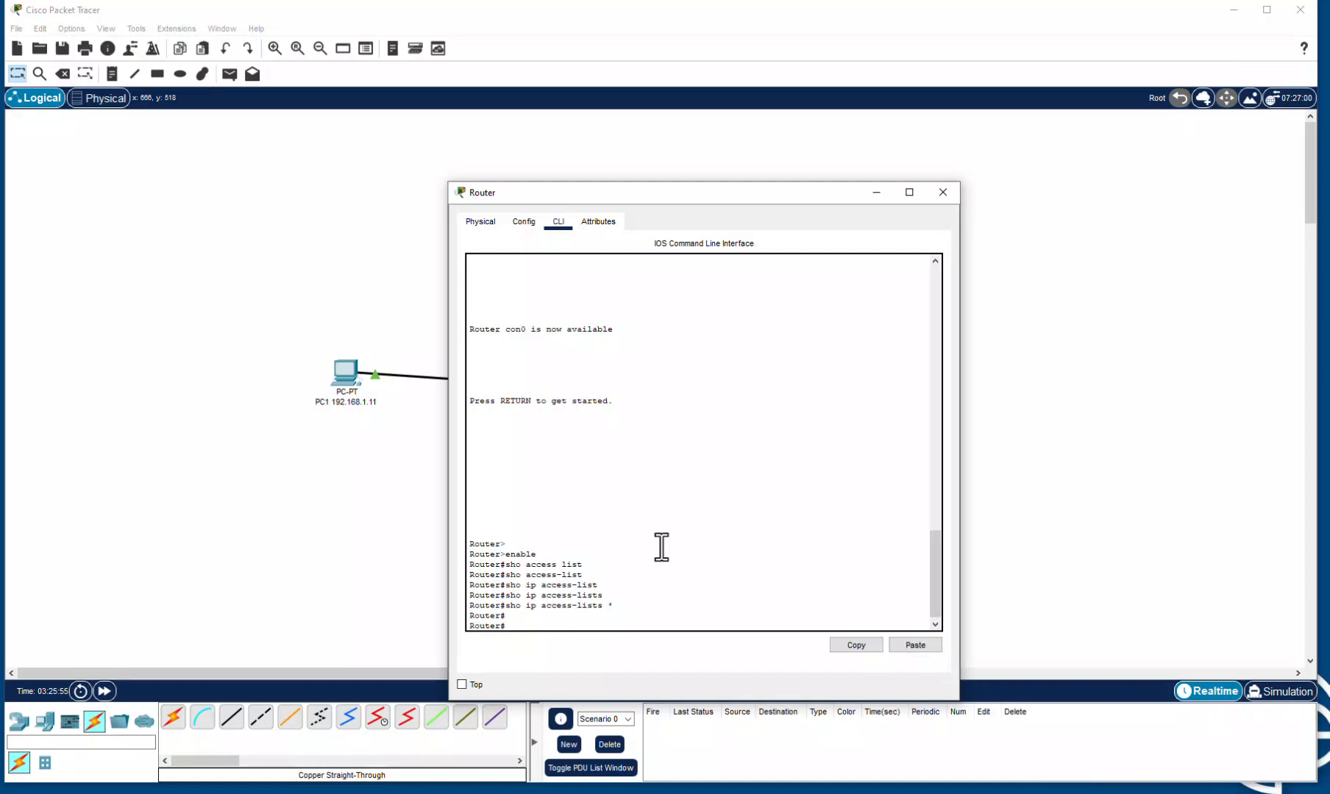
type("config t")
key("Return")
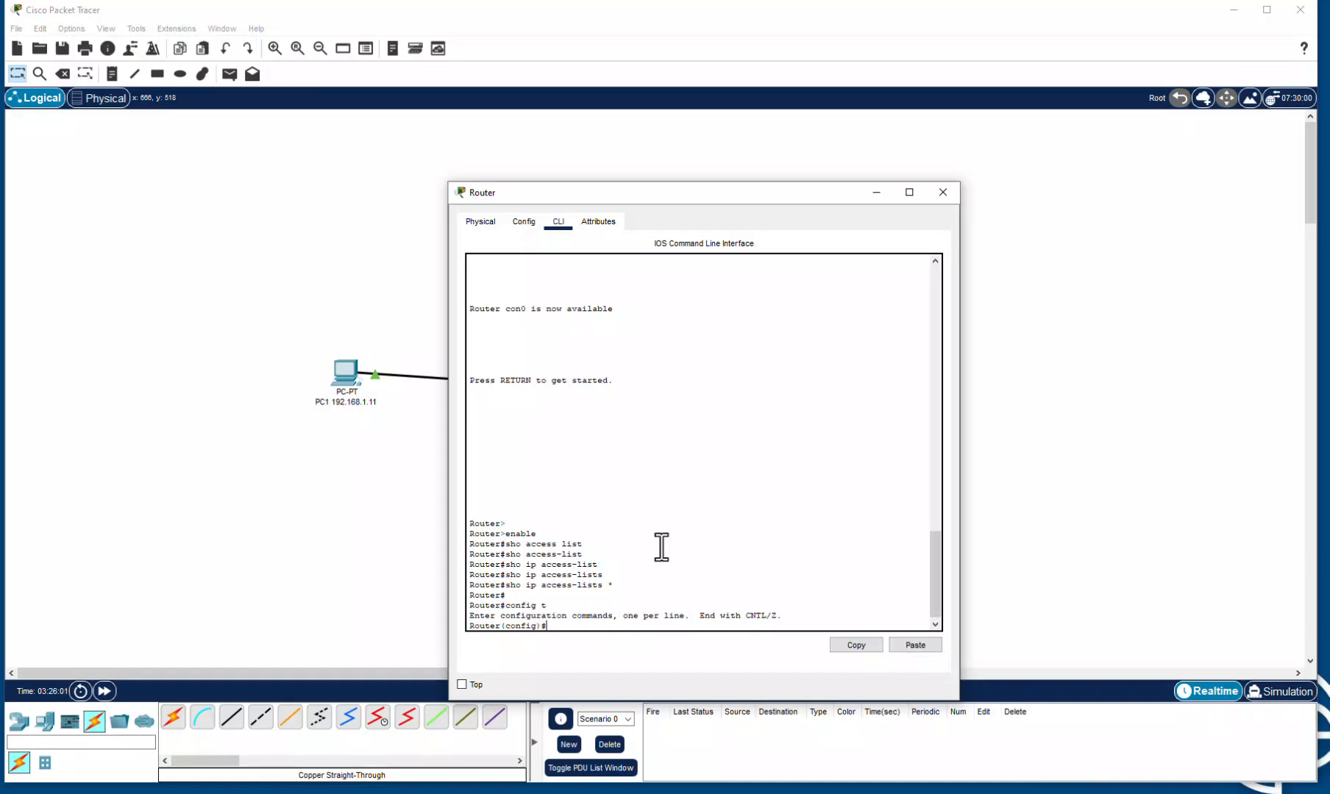
type("exit")
key("Return")
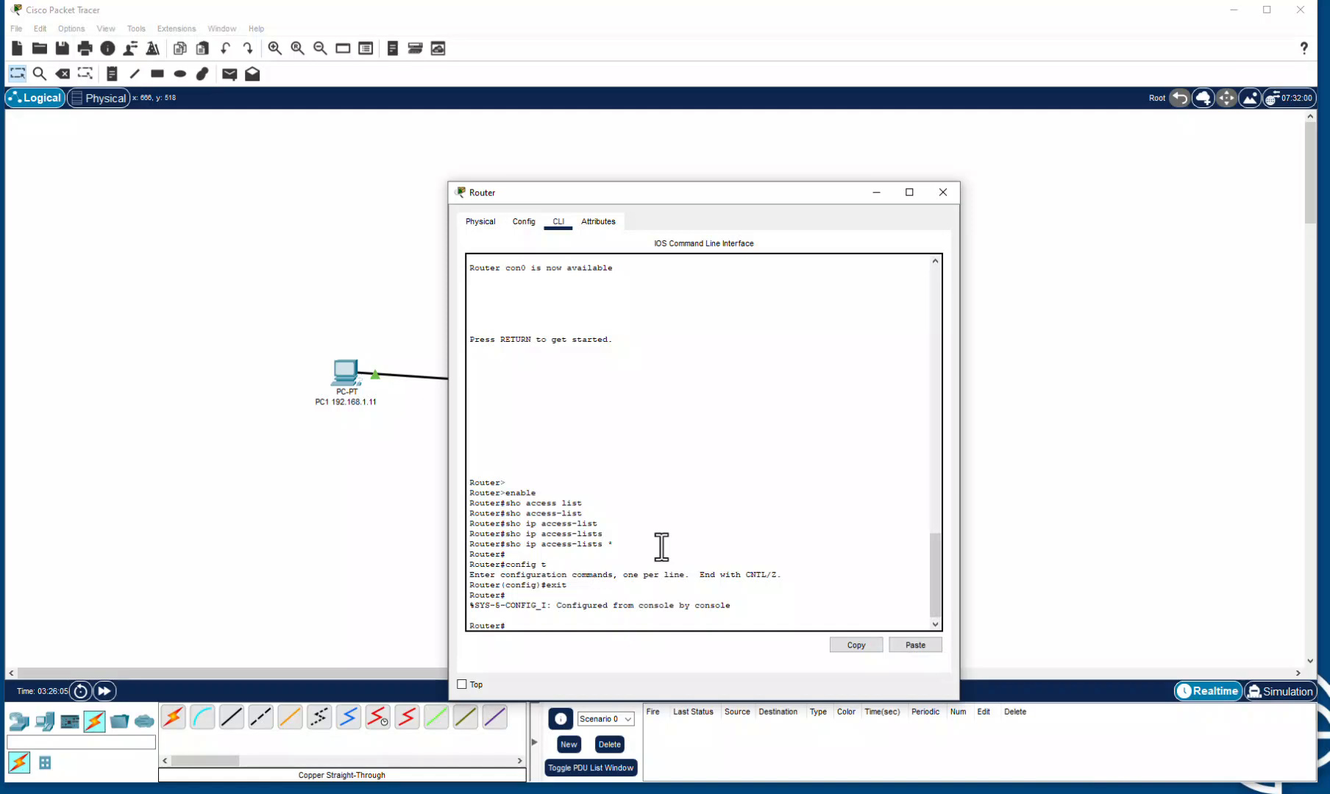
- List the router's interface addresses and status with sh ip int br, then close the router window
type("sh ip int br")
key("Return")
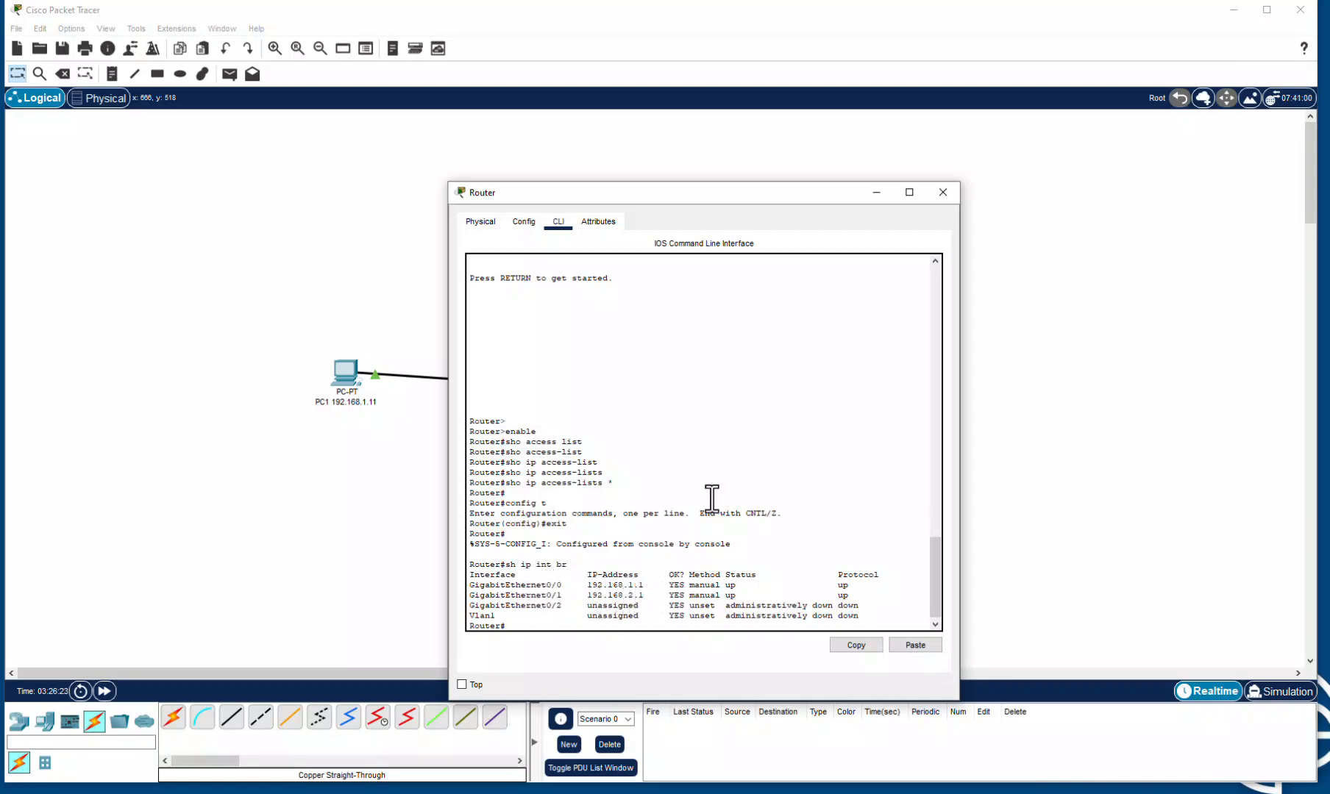
left_click(942, 192)
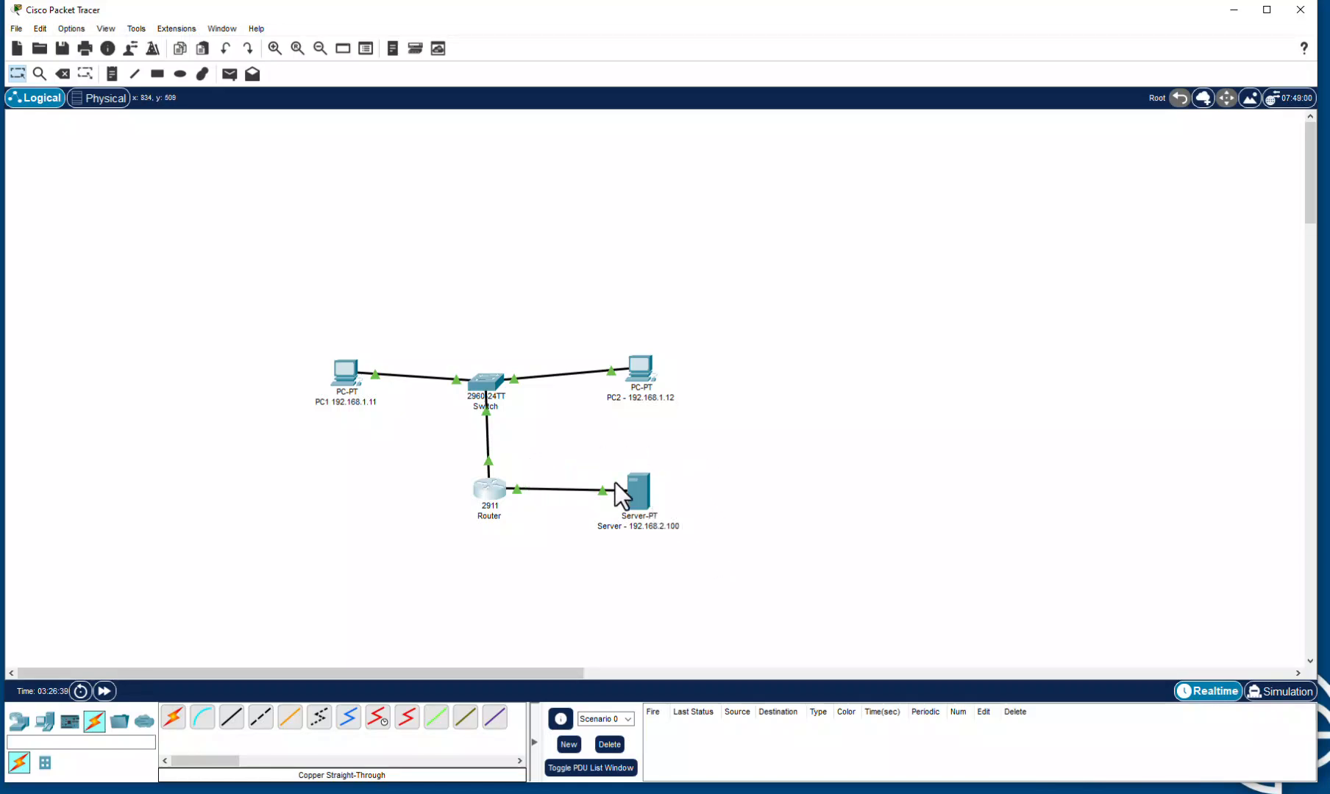
- Assign the server the static IPv4 address 192.168.2.100 with subnet mask 255.255.255.0
left_click(632, 493)
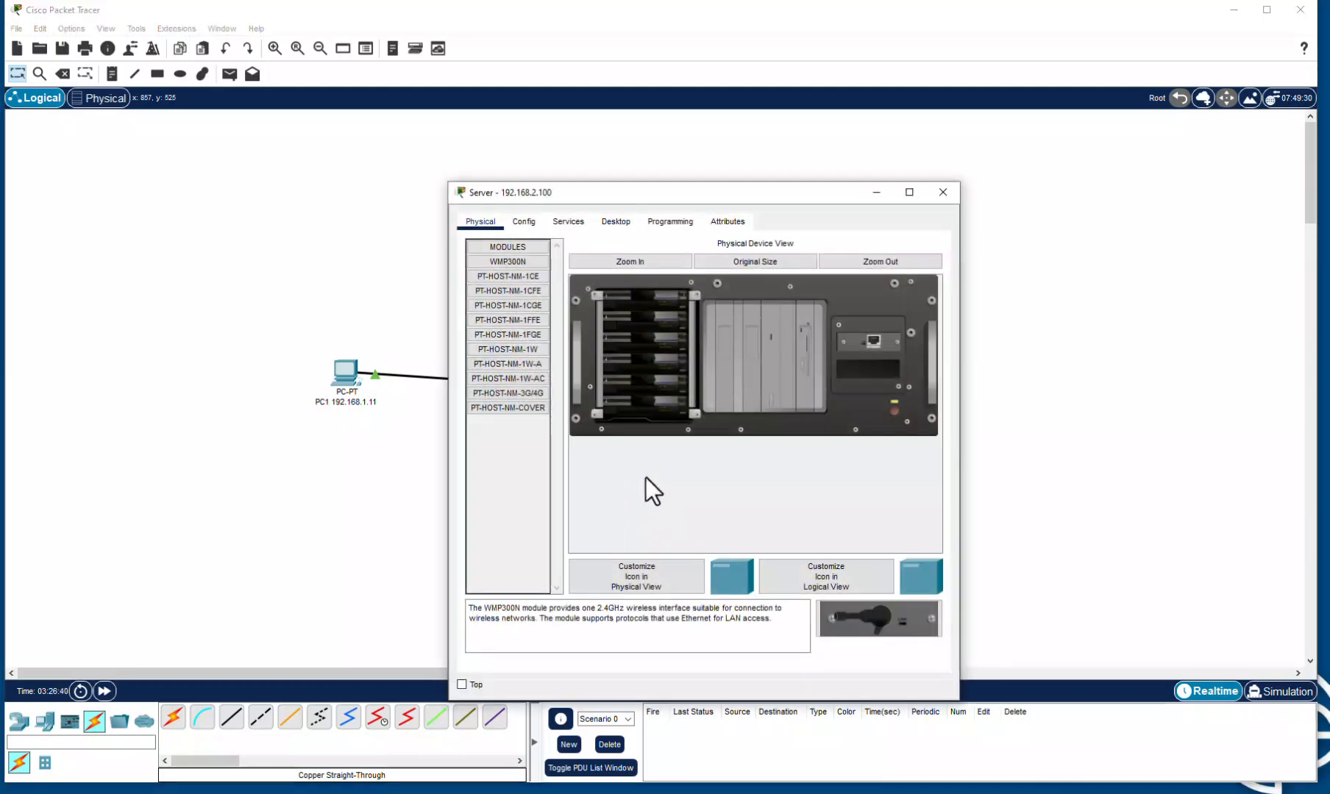
left_click(631, 226)
left_click(506, 298)
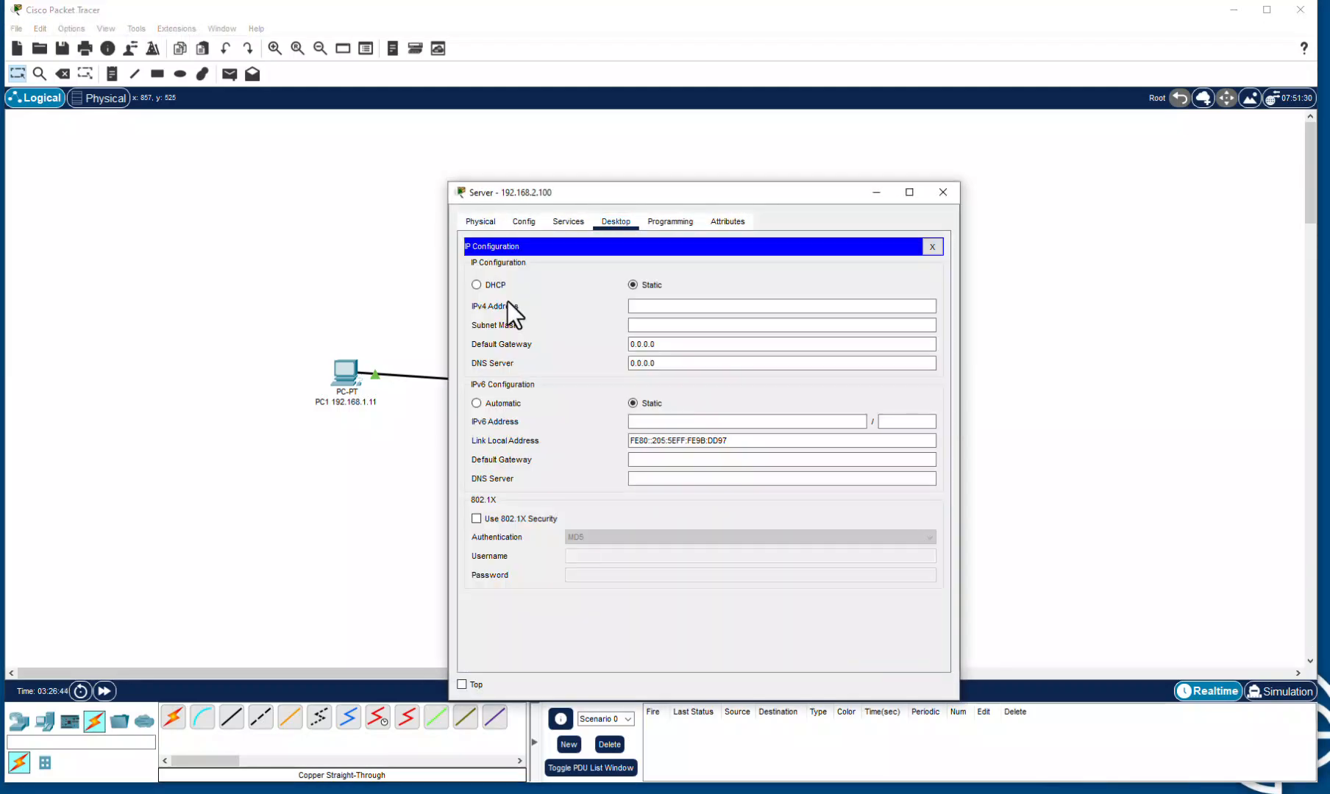
left_click(666, 306)
type("192")
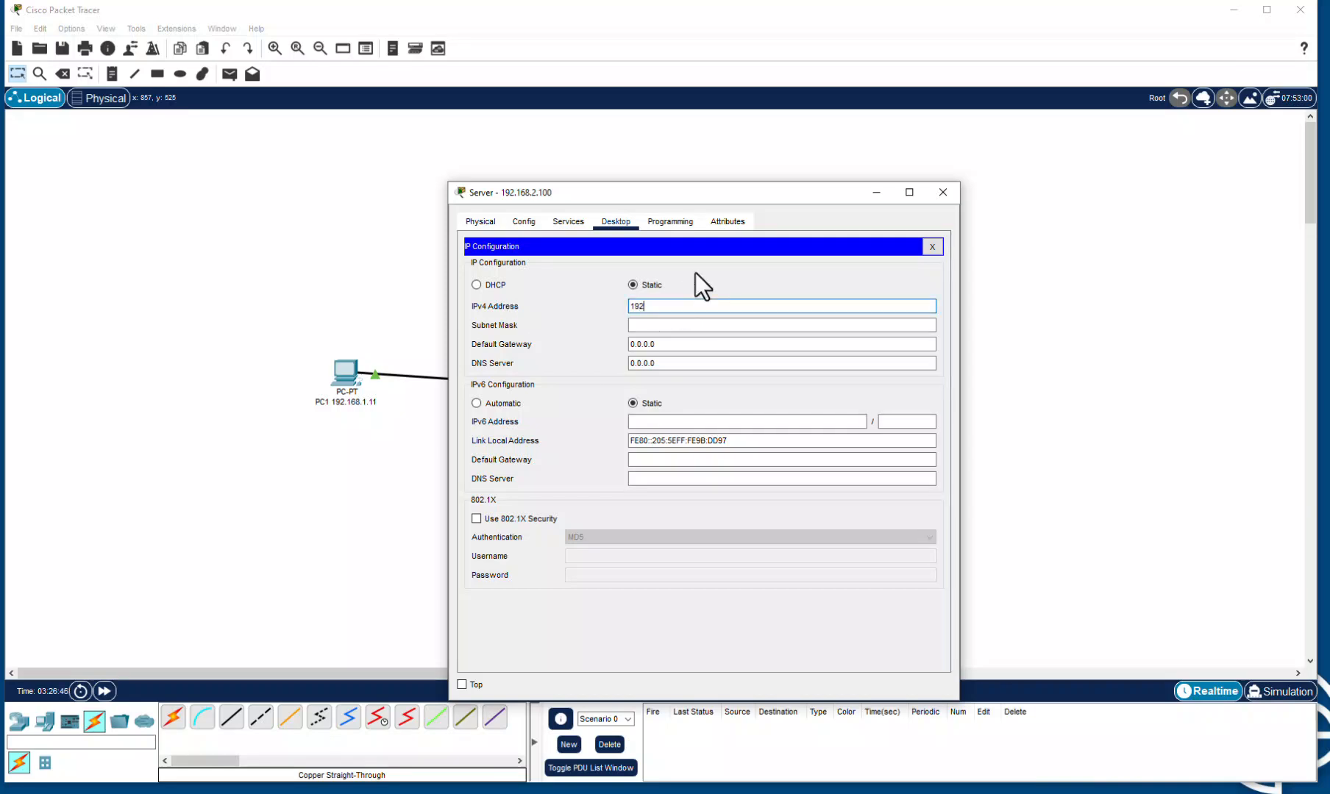
type(".168.2.100")
left_click(702, 325)
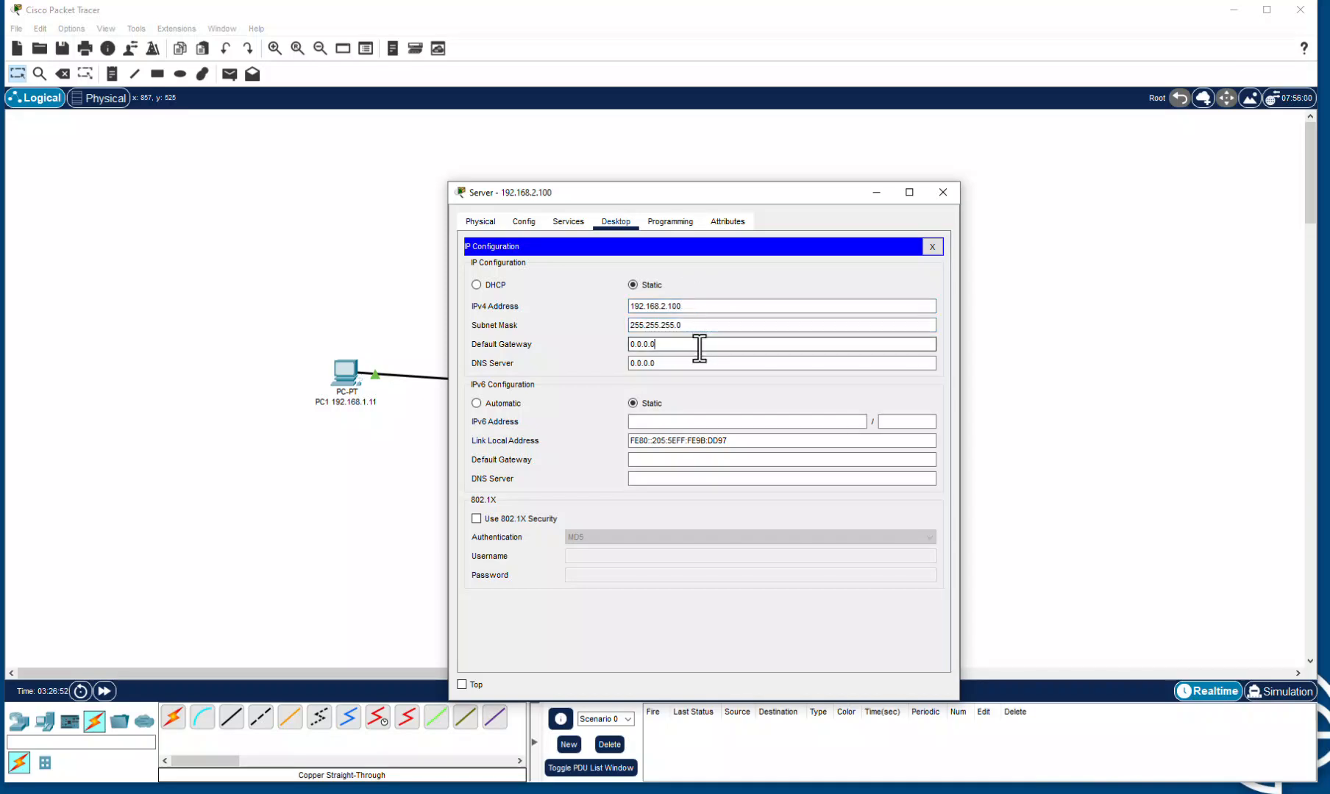
- Set the server's IPv4 default gateway to 192.168.2.1 and close its configuration window
left_click(700, 349)
key("BackSpace")
key("BackSpace")
key("BackSpace")
key("BackSpace")
key("BackSpace")
key("BackSpace")
type("192.168.2.1")
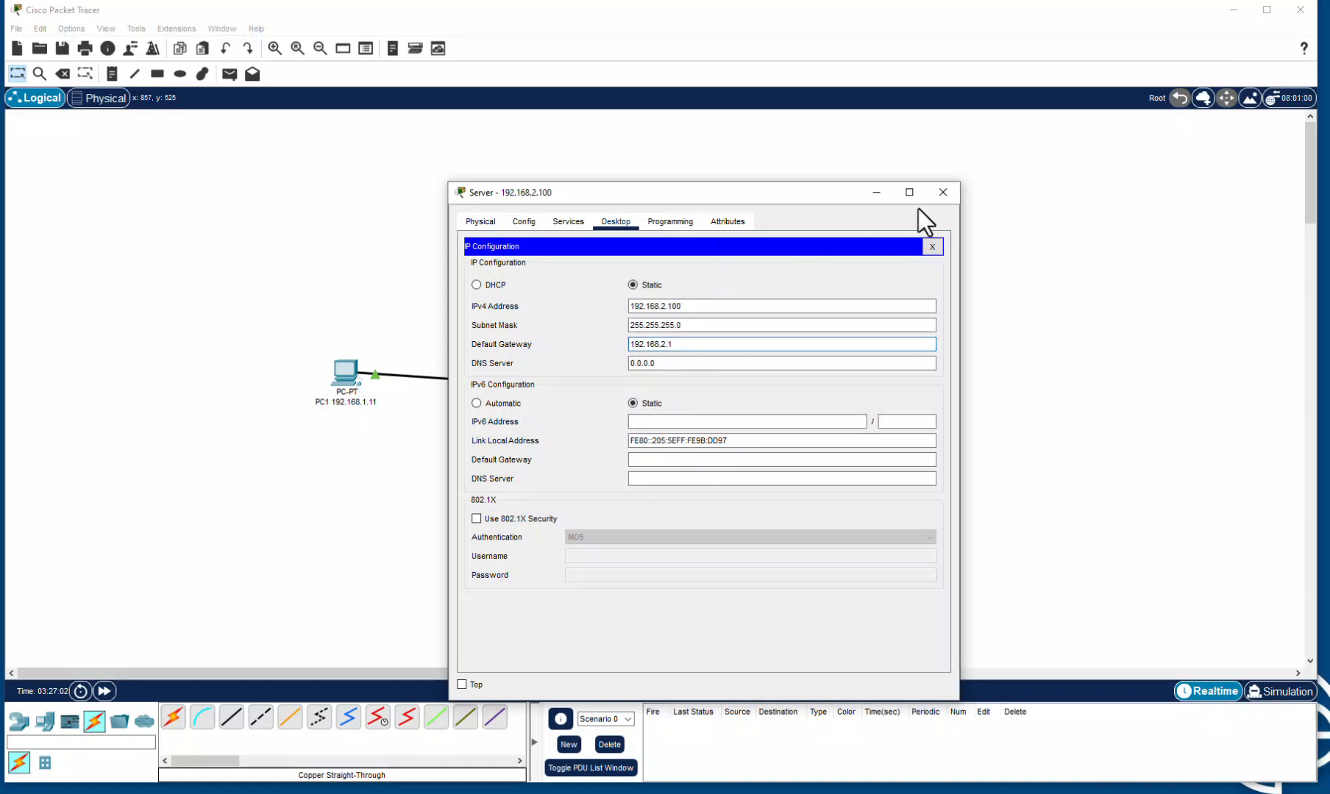
left_click(945, 194)
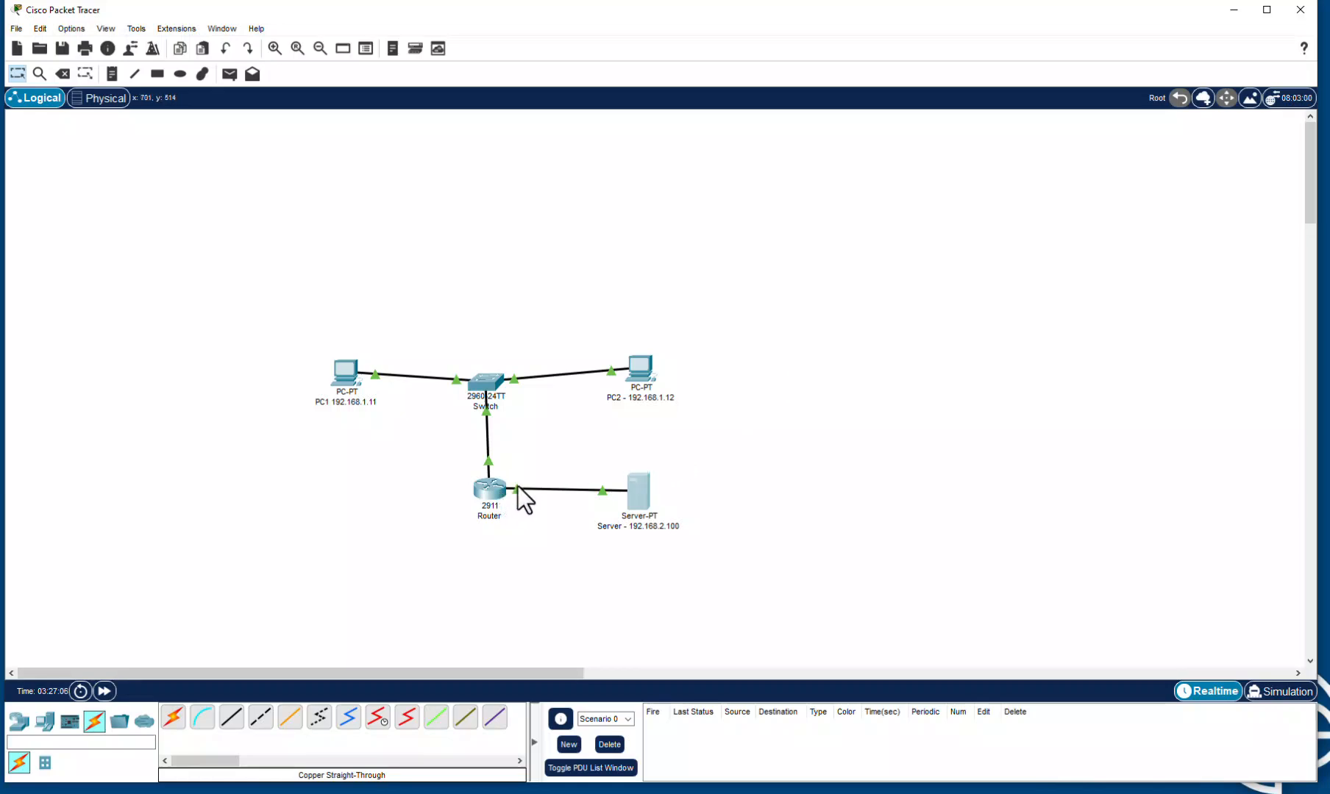
- Ping the server at 192.168.2.100 from PC1's Command Prompt and move the window clear of the topology
mouse_move(522, 493)
left_click(344, 374)
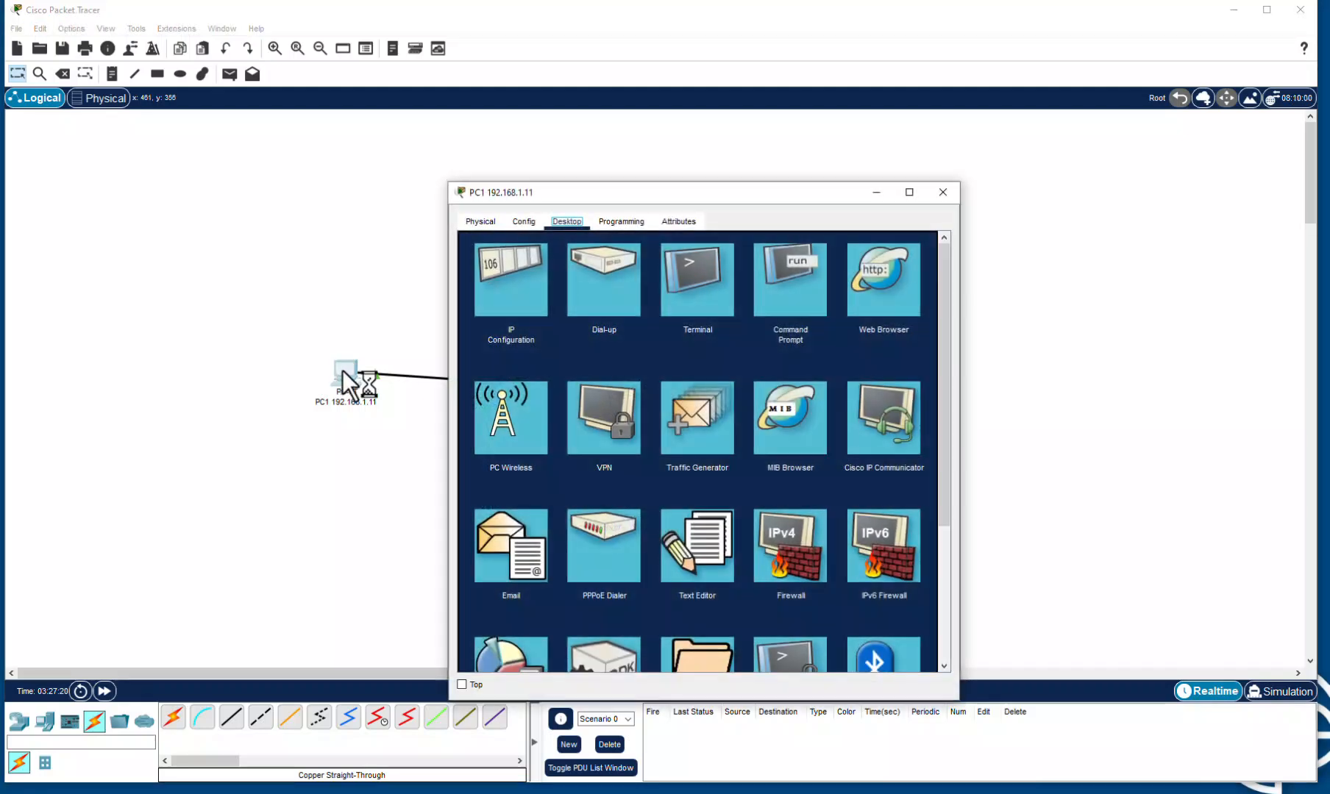
left_click(781, 303)
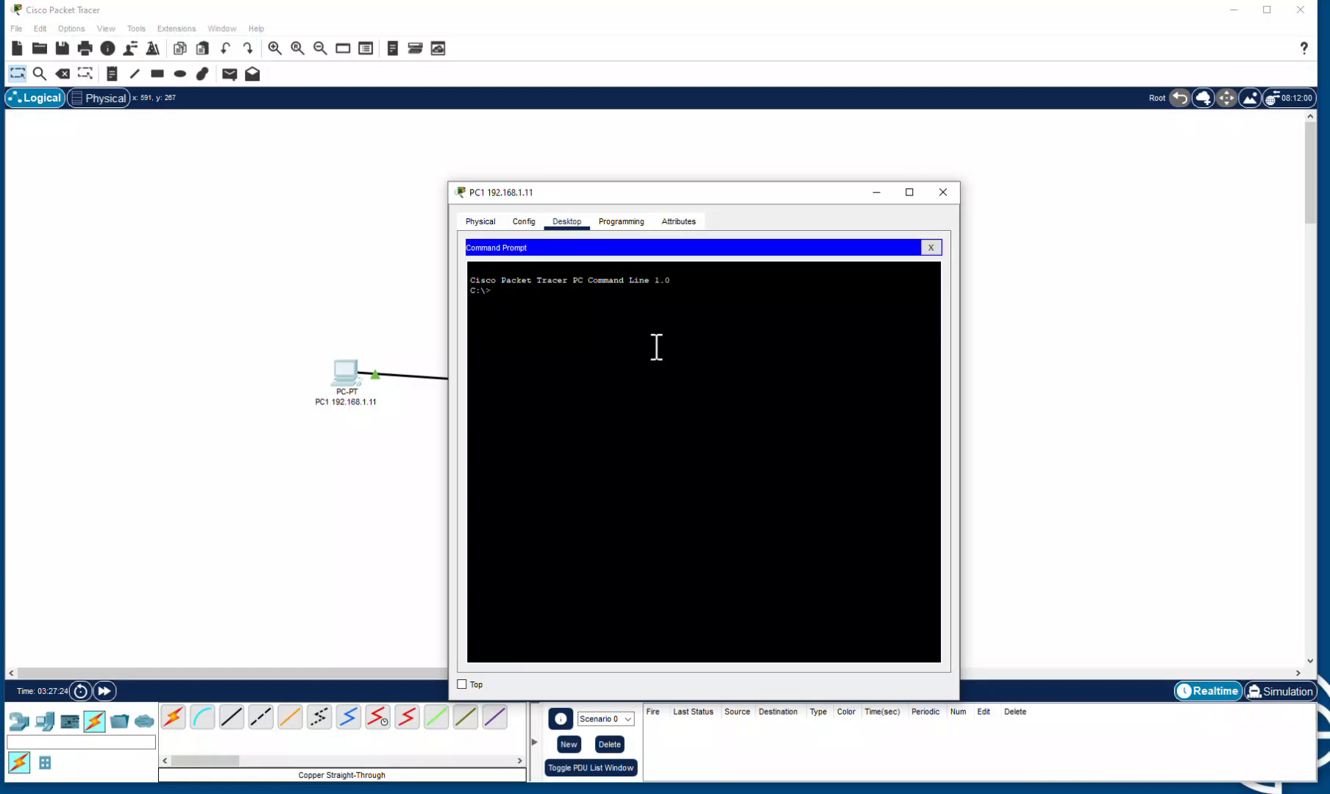
type("poing")
key("BackSpace")
key("BackSpace")
key("BackSpace")
key("BackSpace")
type("ing 192.168.2.100")
key("Return")
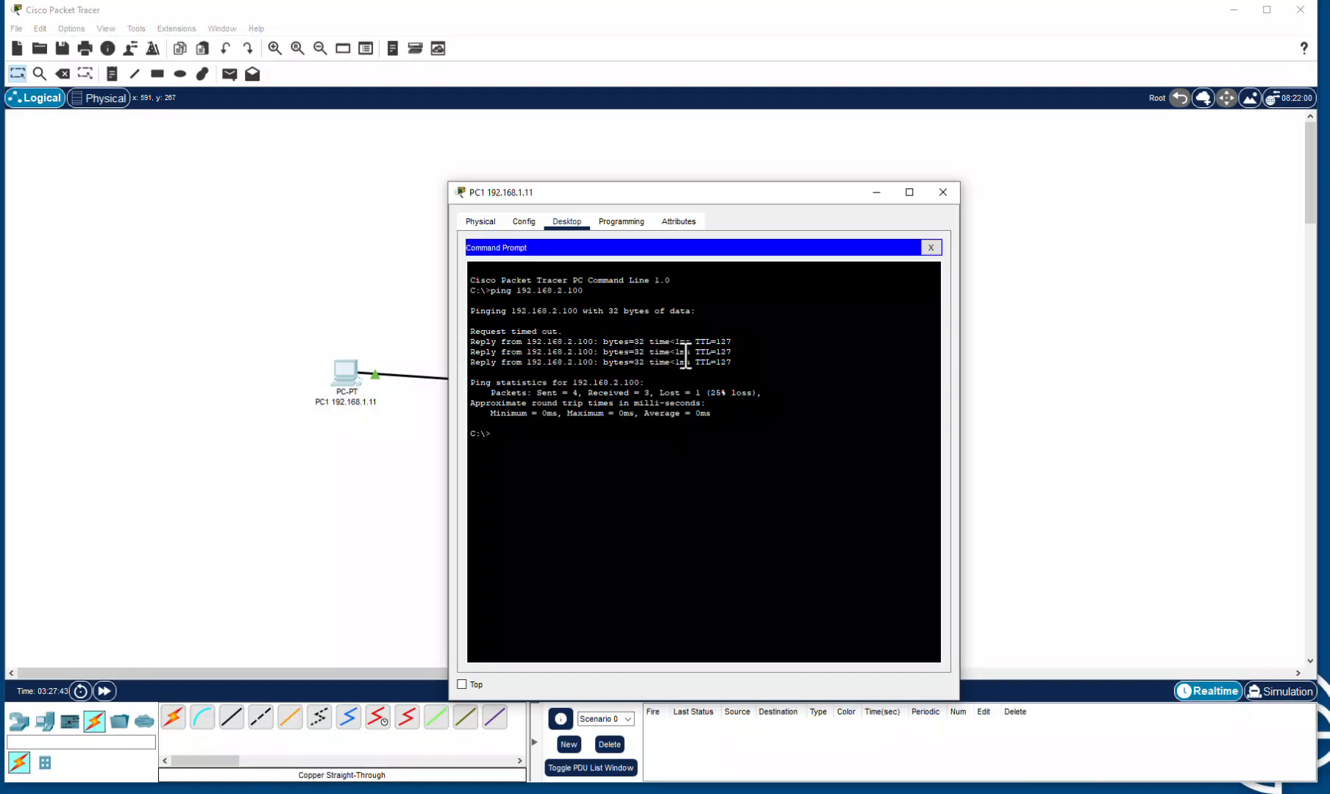
left_click_drag(567, 190, 785, 144)
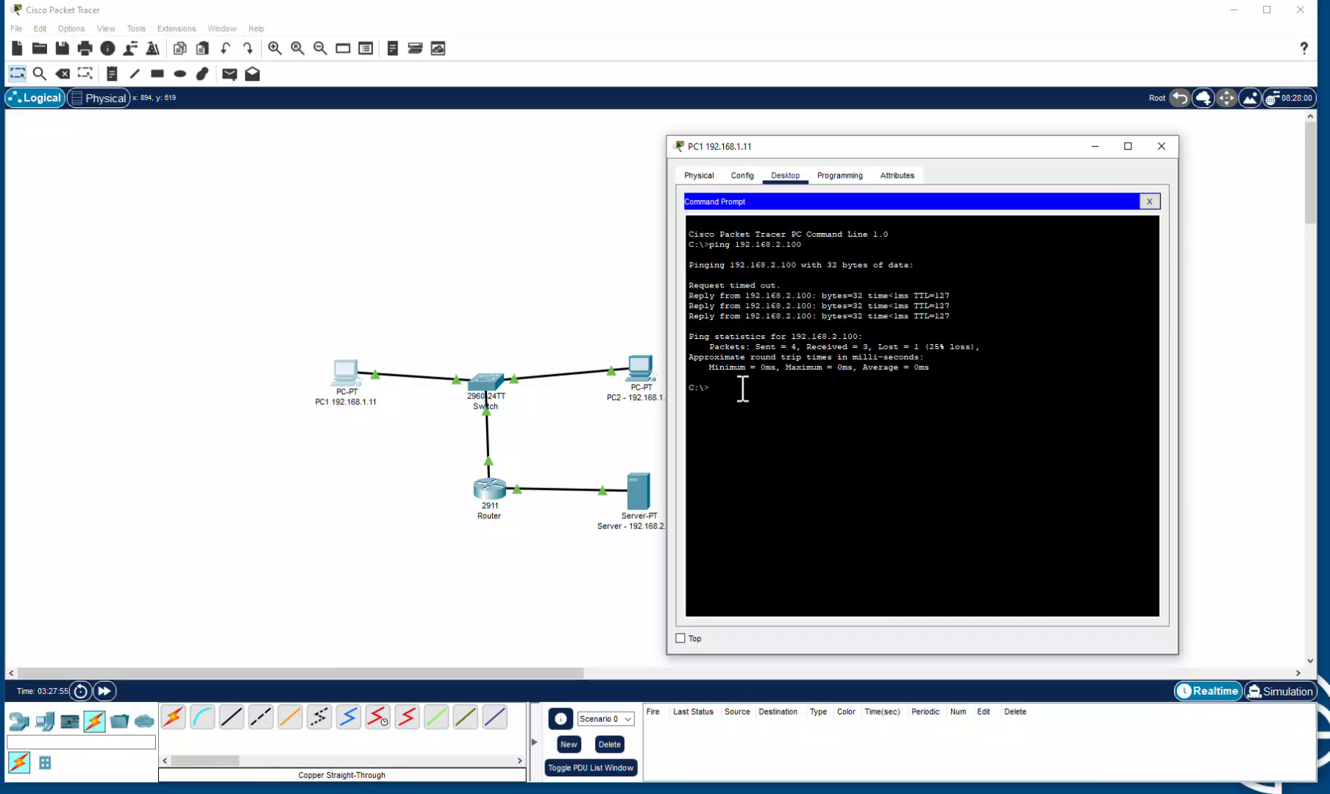
- Ping the server at 192.168.2.100 from PC2's Command Prompt, then close the PC2 window
left_click(645, 374)
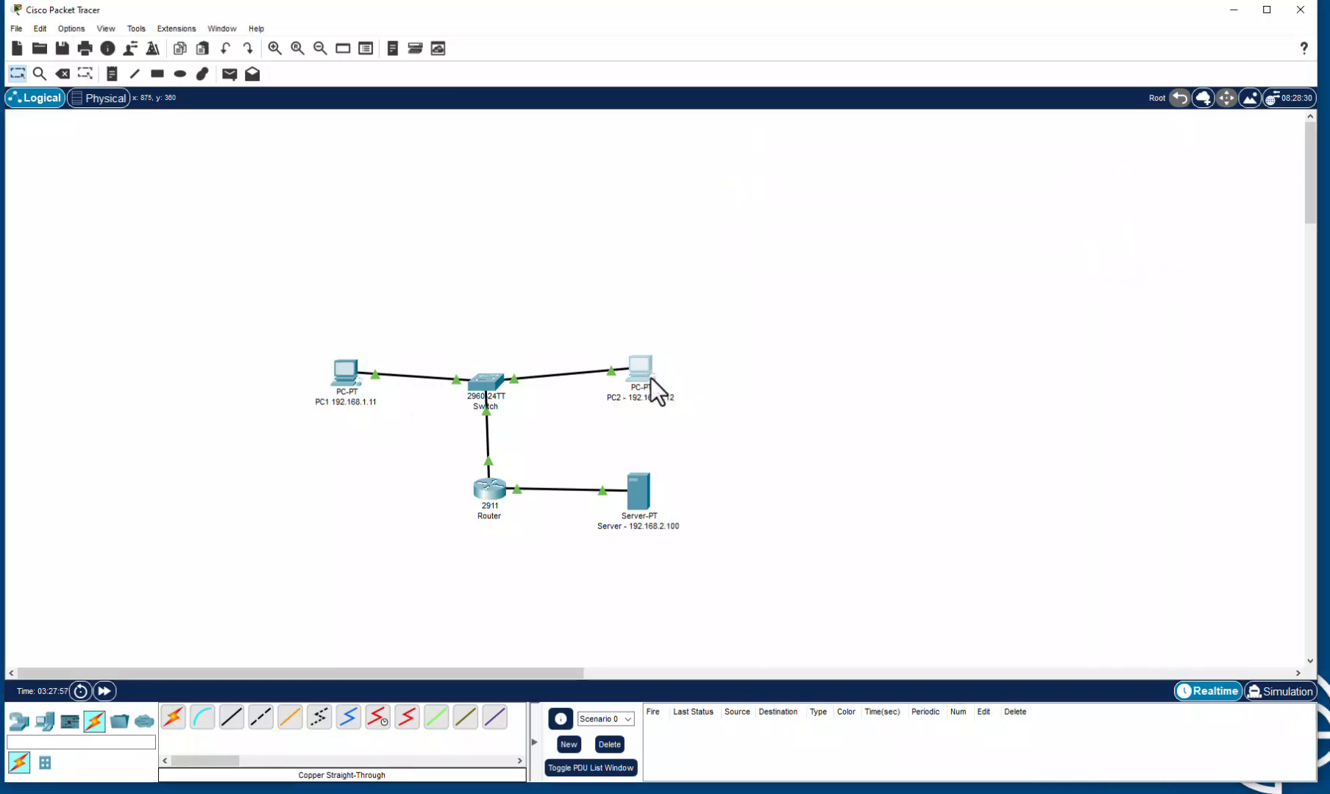
left_click(652, 378)
left_click(757, 293)
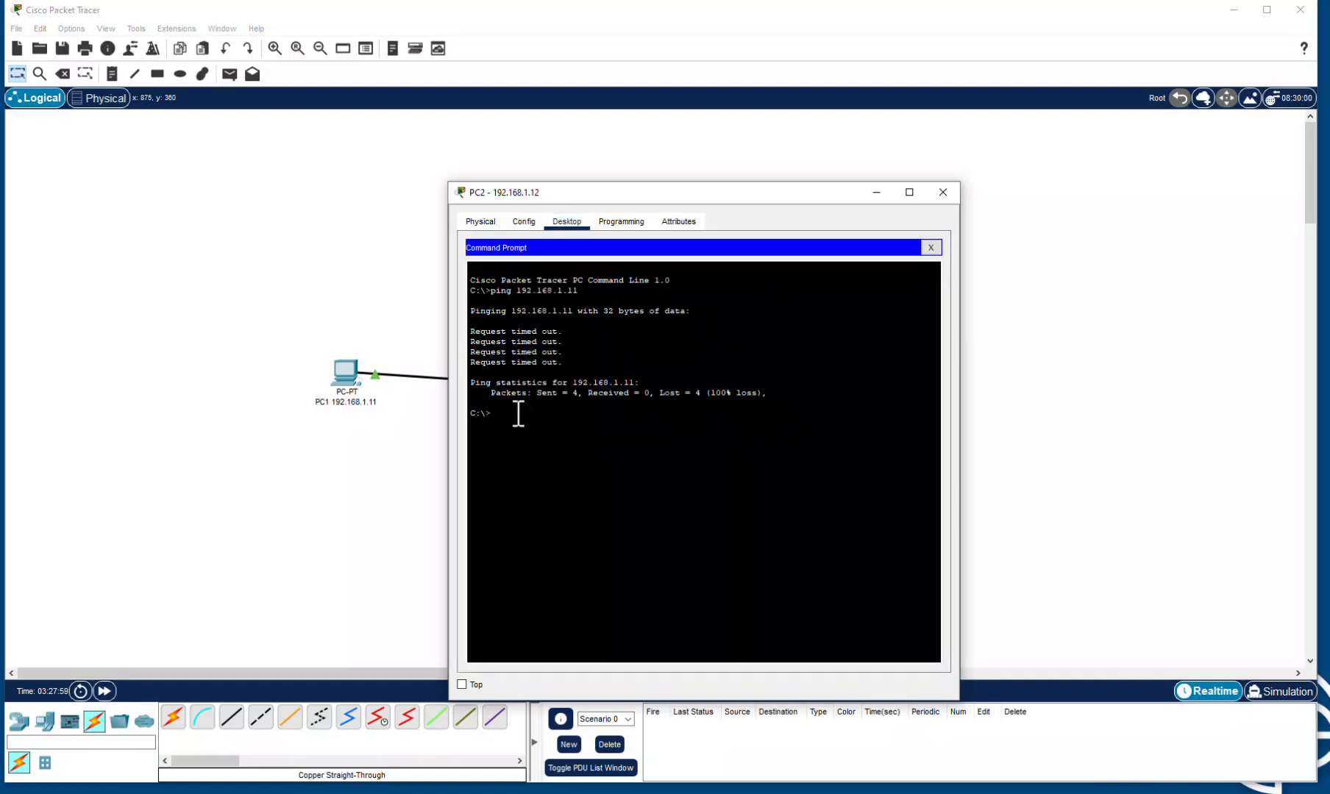
type("ping 192.168.2.100")
key("Return")
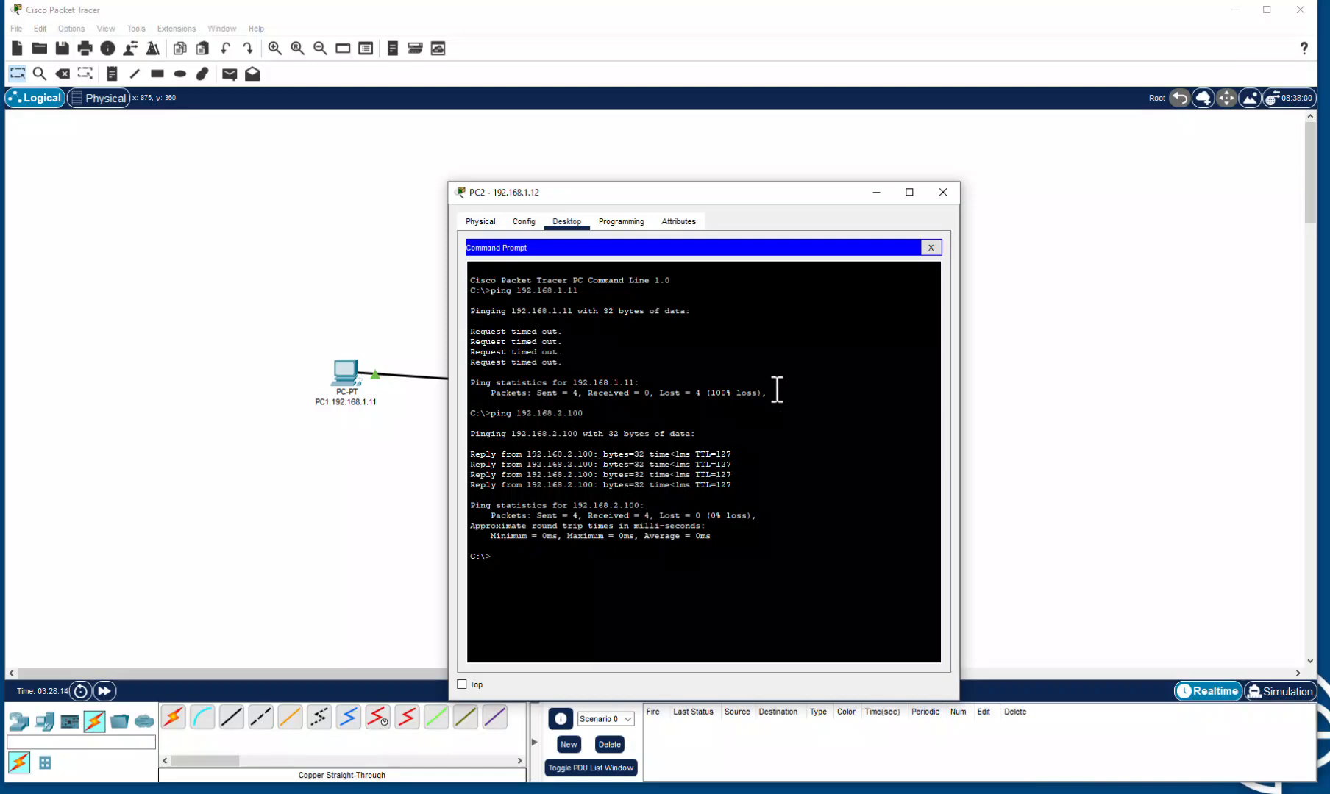
left_click(944, 192)
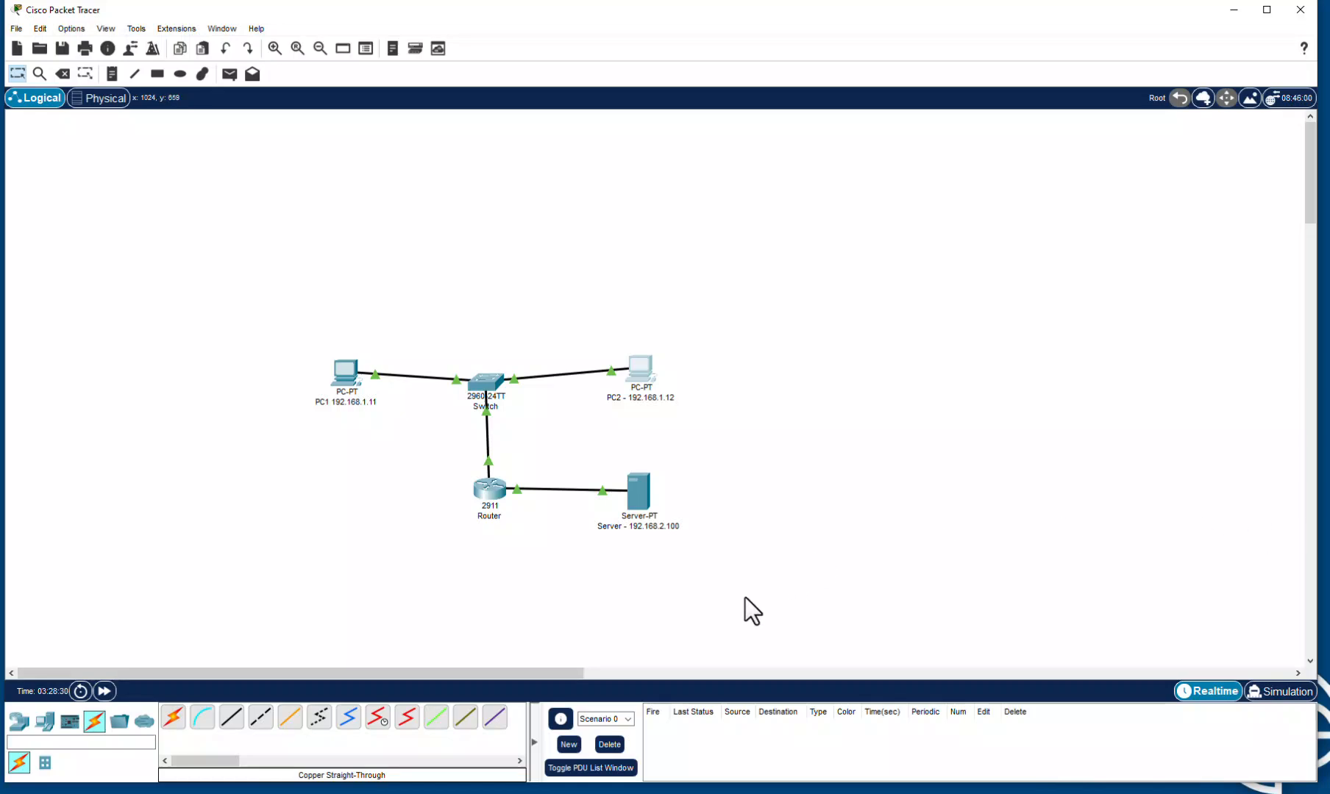
- Enter global configuration mode on the router and add an access-list 10 entry denying host 192.168.1.12
left_click(487, 494)
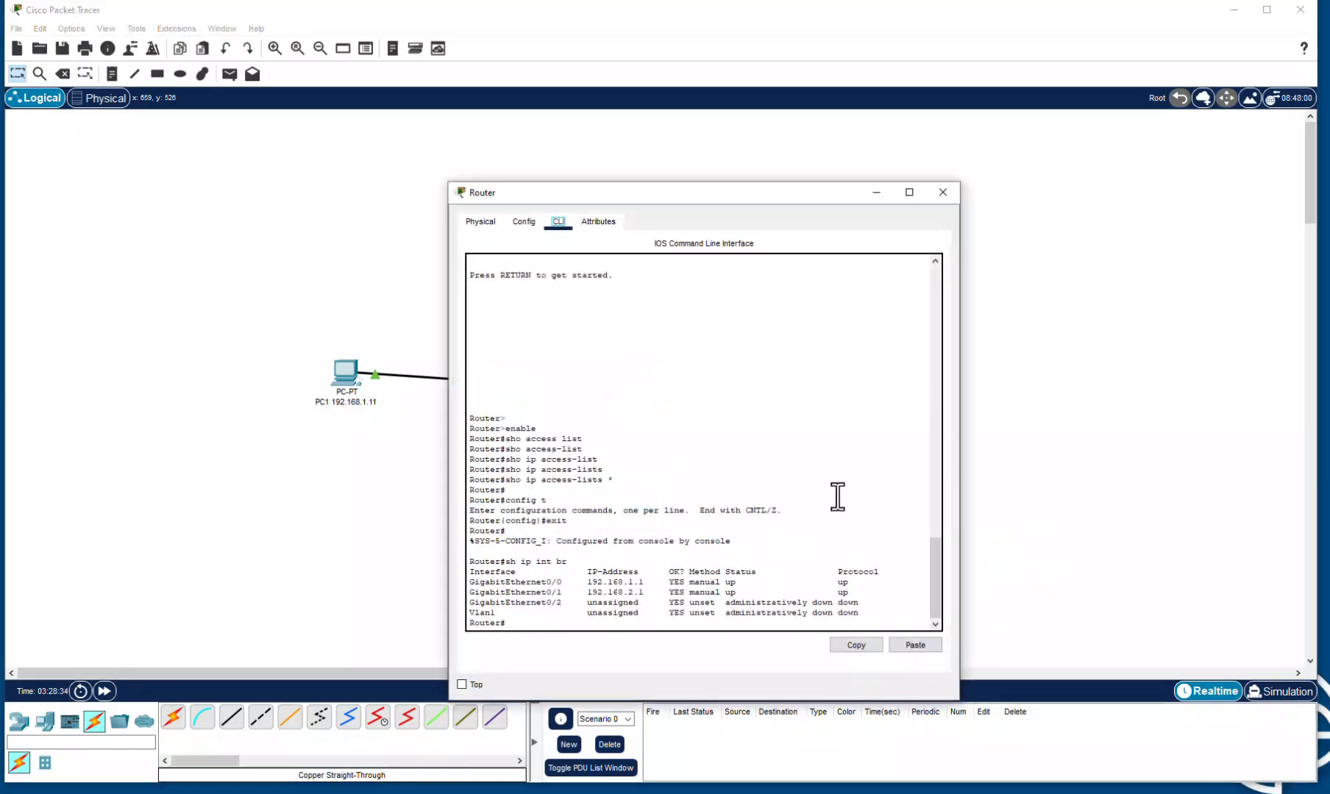
left_click(932, 569)
type("config t")
key("Return")
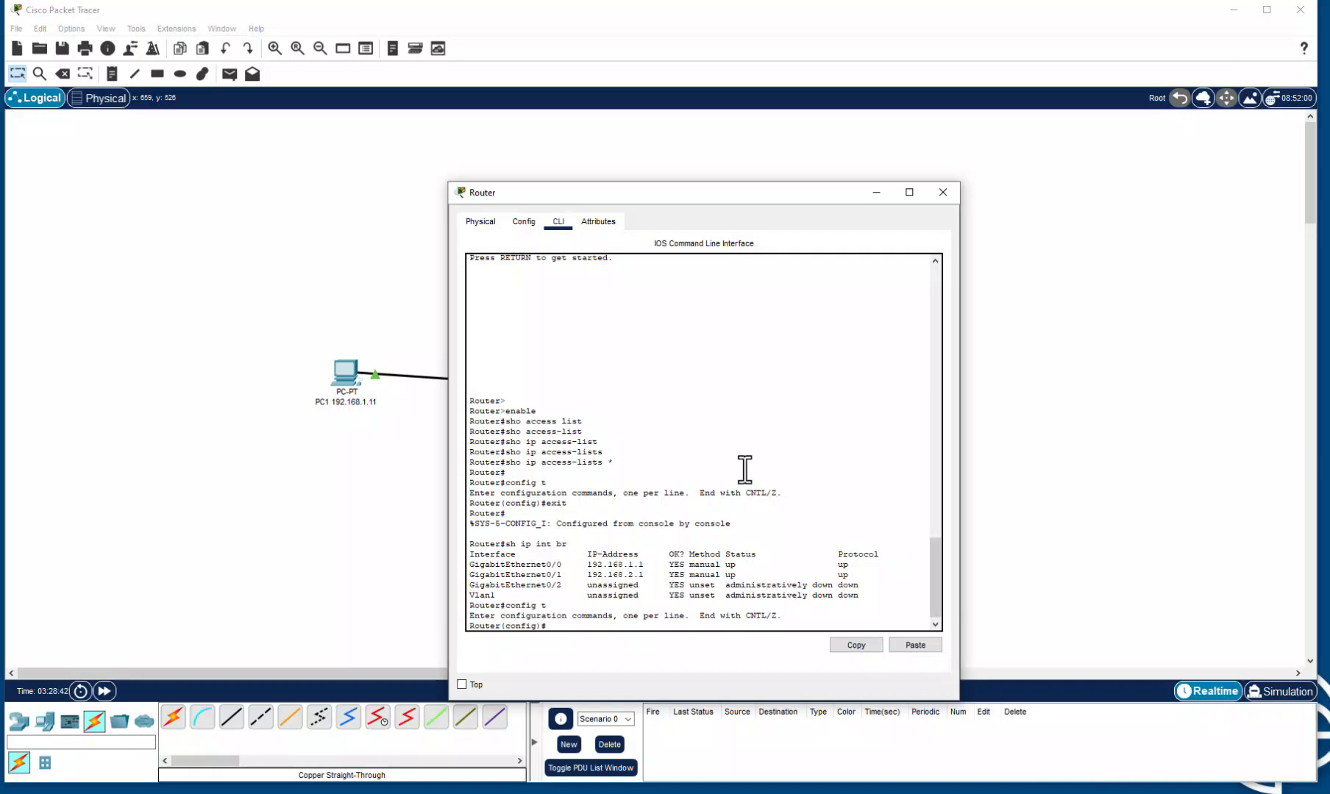
type("access-list 10 deny host 192.168.1.12")
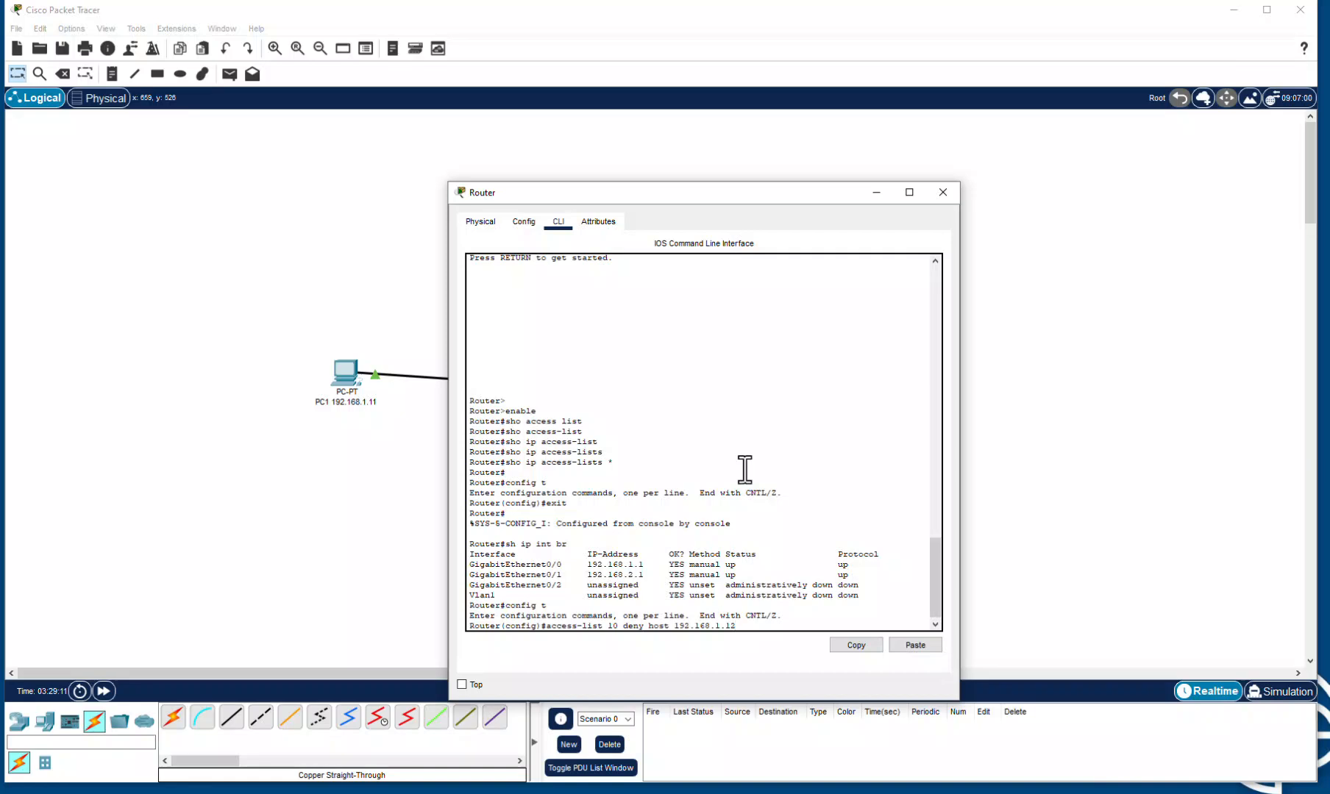
key("Return")
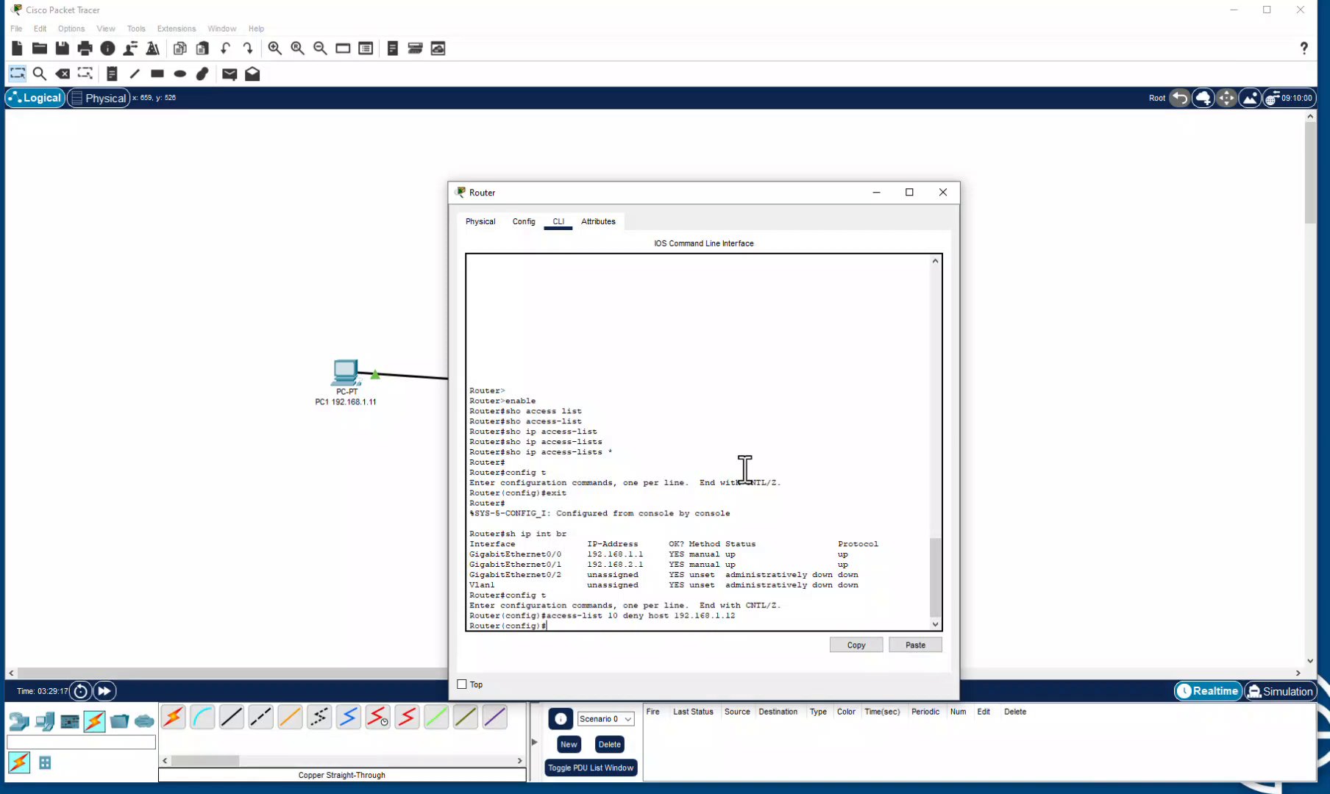
- Add a permit any entry to access list 10 on the router
type("access")
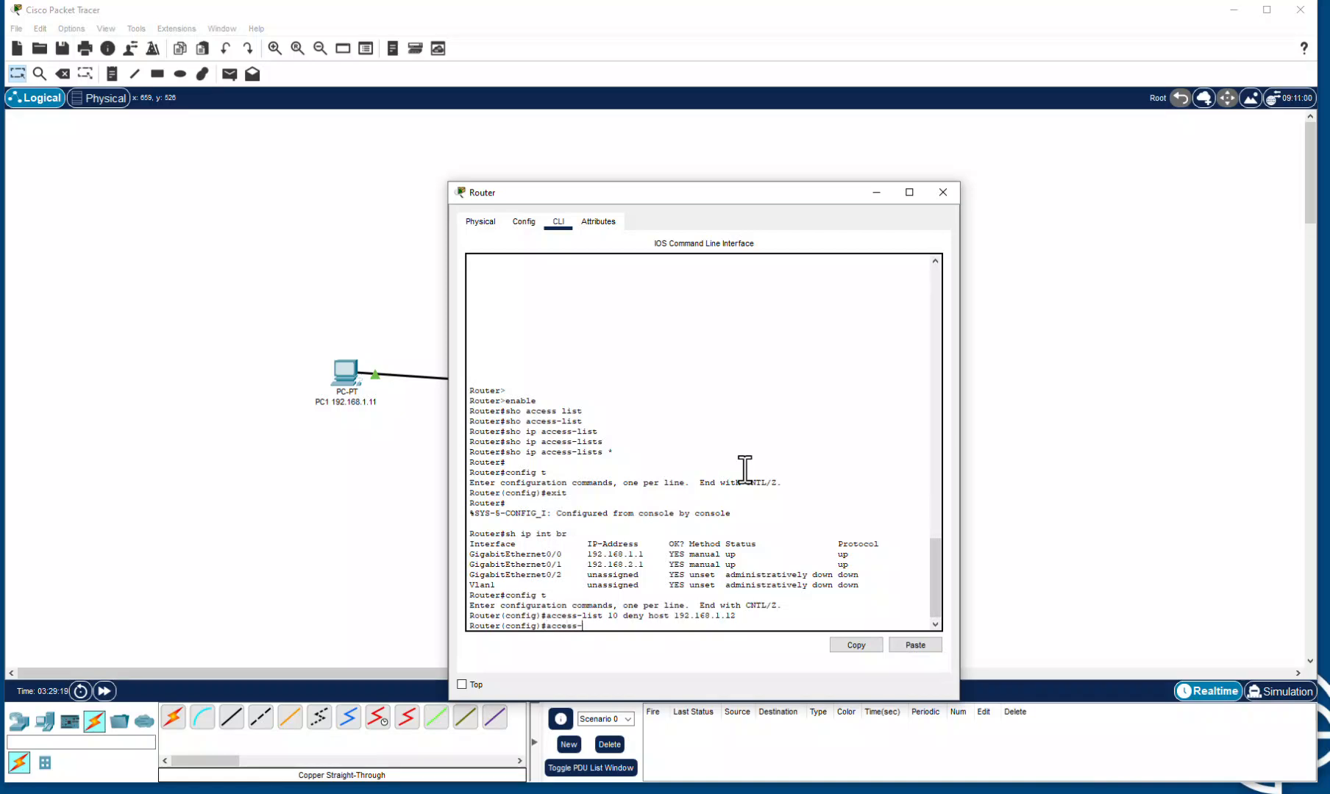
type("-list ")
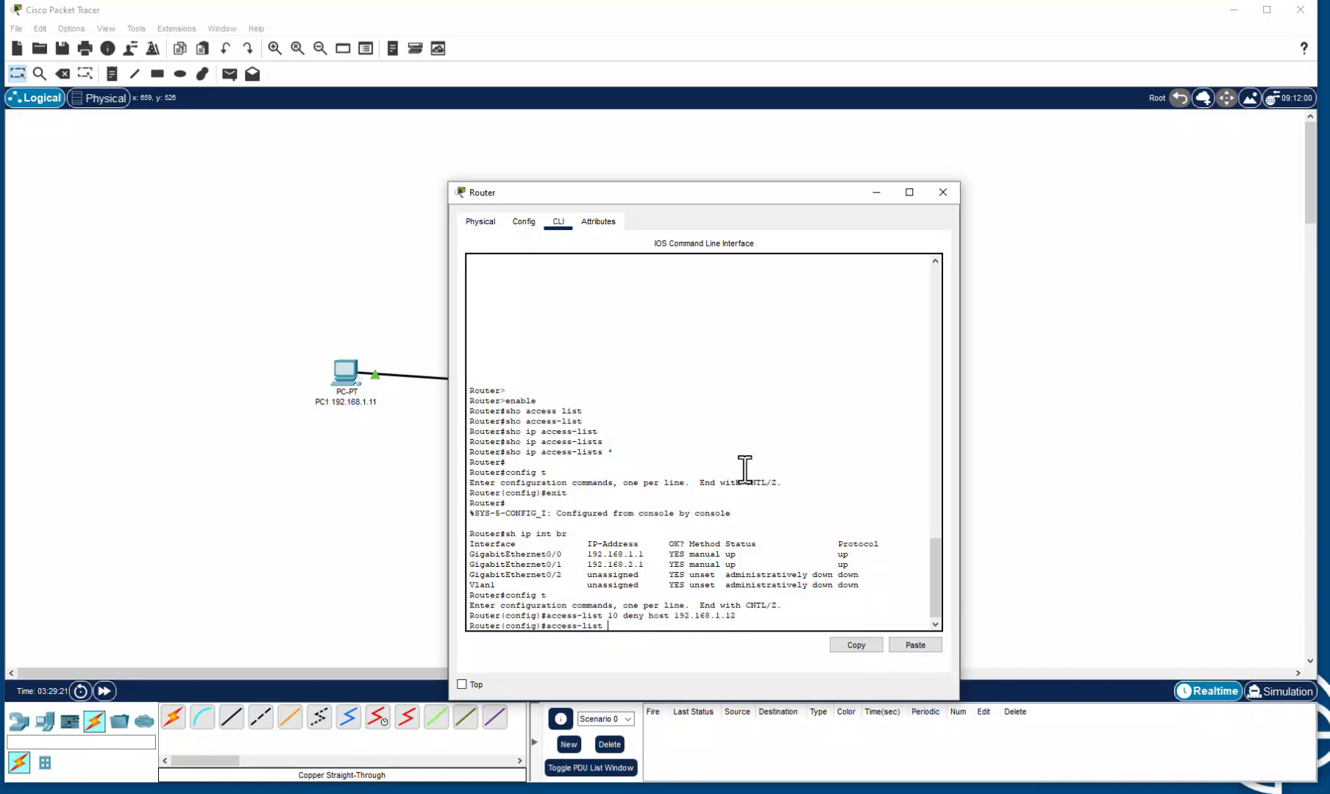
type("10 permit any")
key("Return")
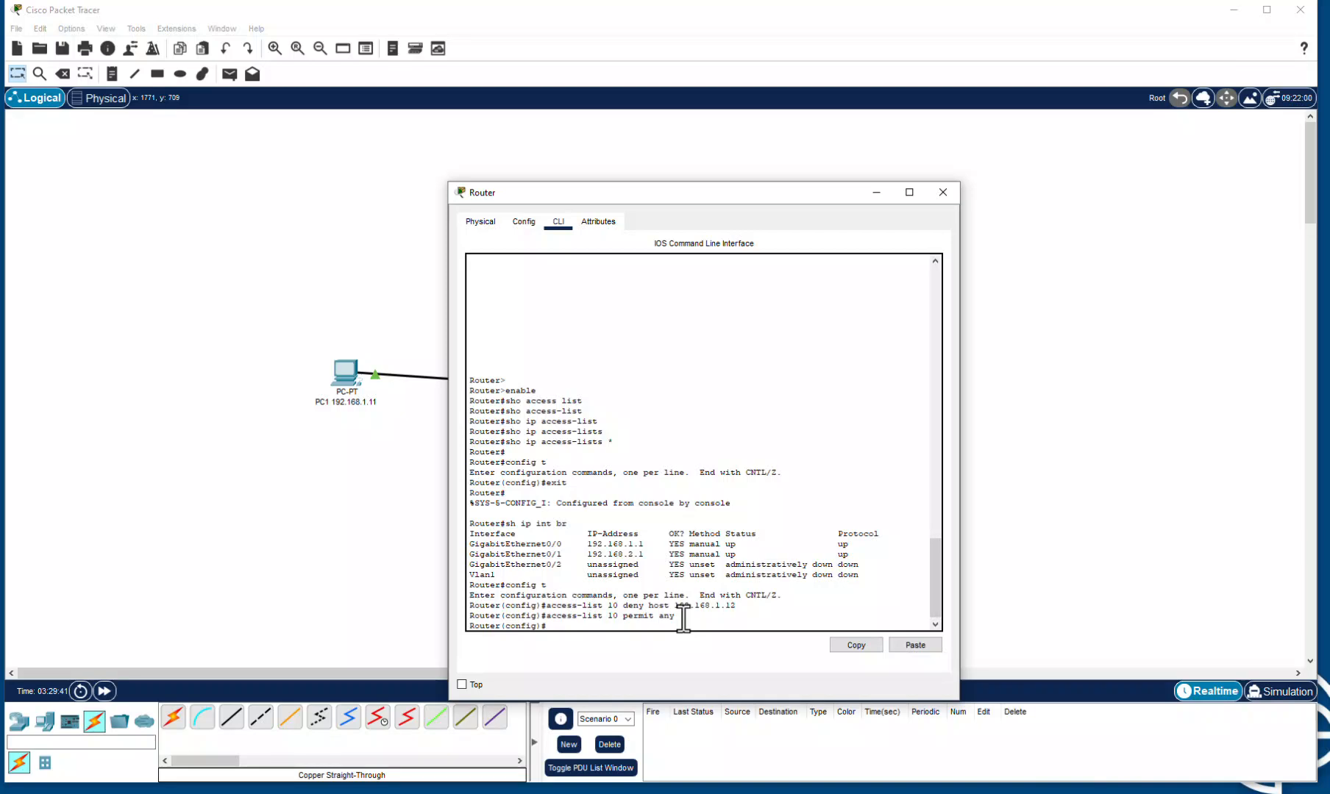
- Apply access list 10 inbound on the router's interface g0/0 with ip access-group 10 in
type("interface g0/0")
key("Return")
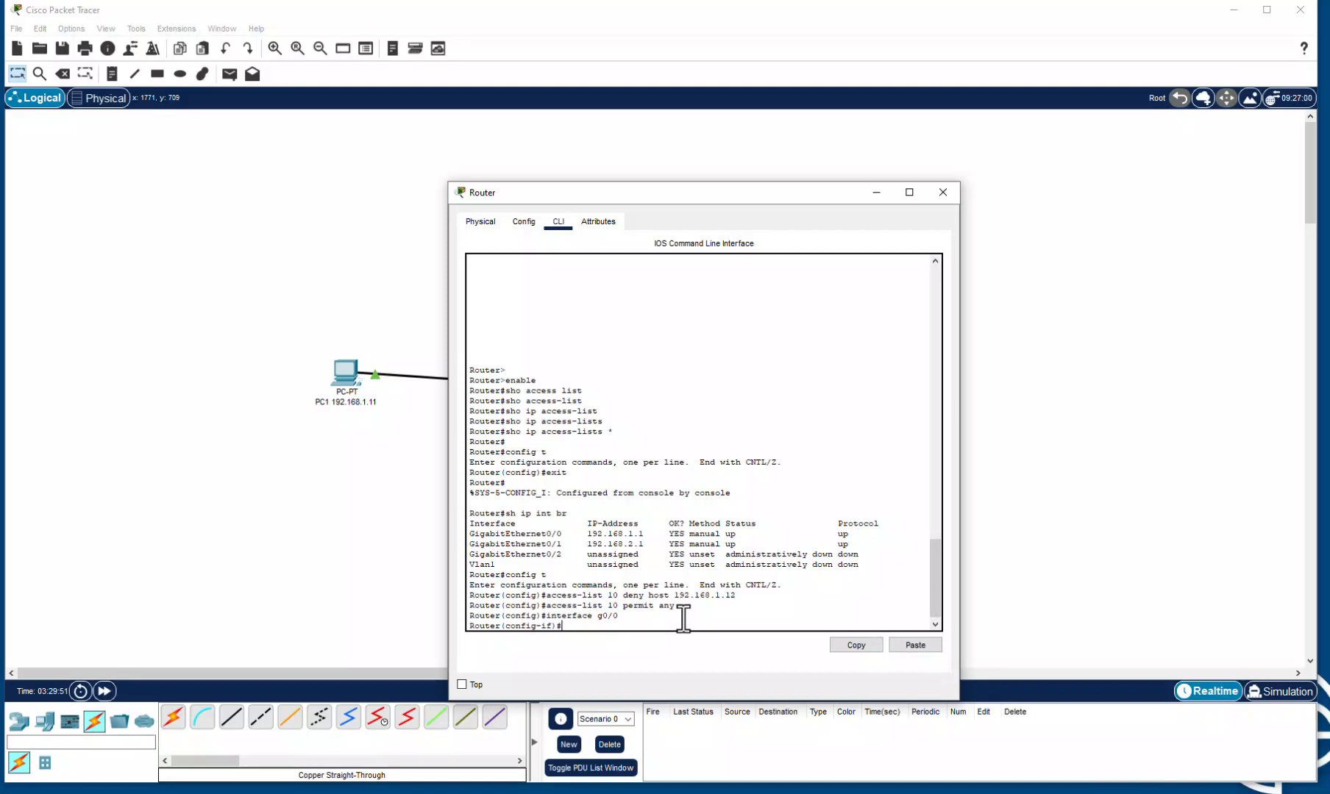
type("ip access-group 10 in")
key("Return")
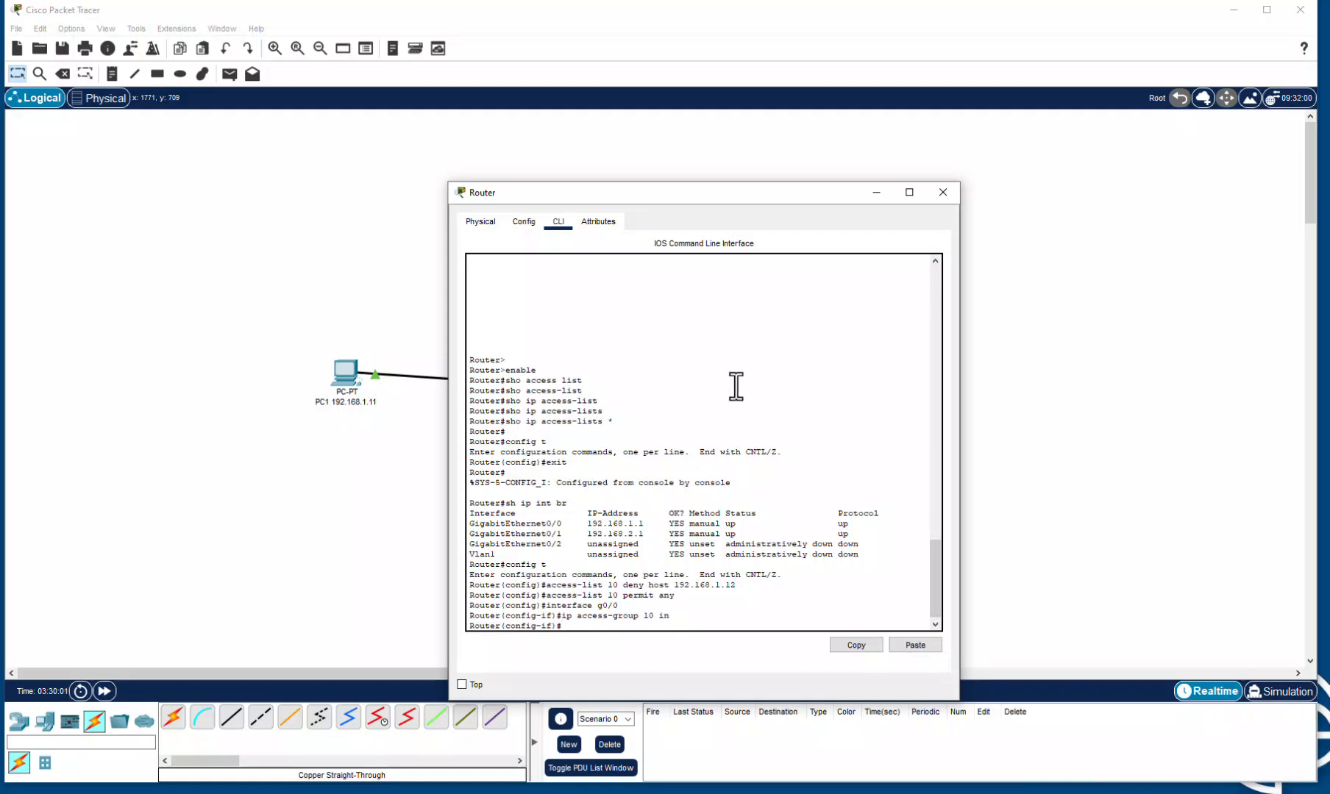
- Ping the server at 192.168.2.100 again from PC1's Command Prompt to test the access list
left_click_drag(582, 197, 802, 174)
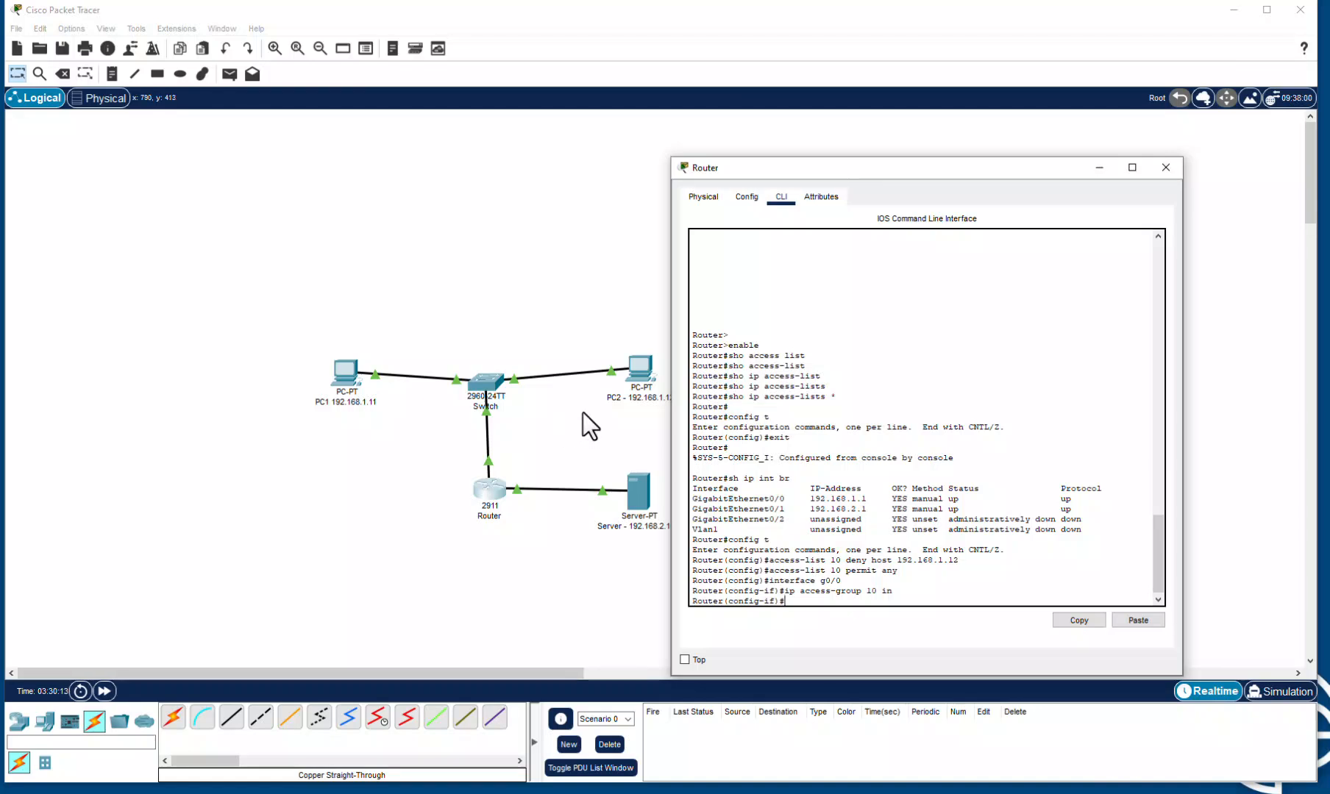
left_click(351, 371)
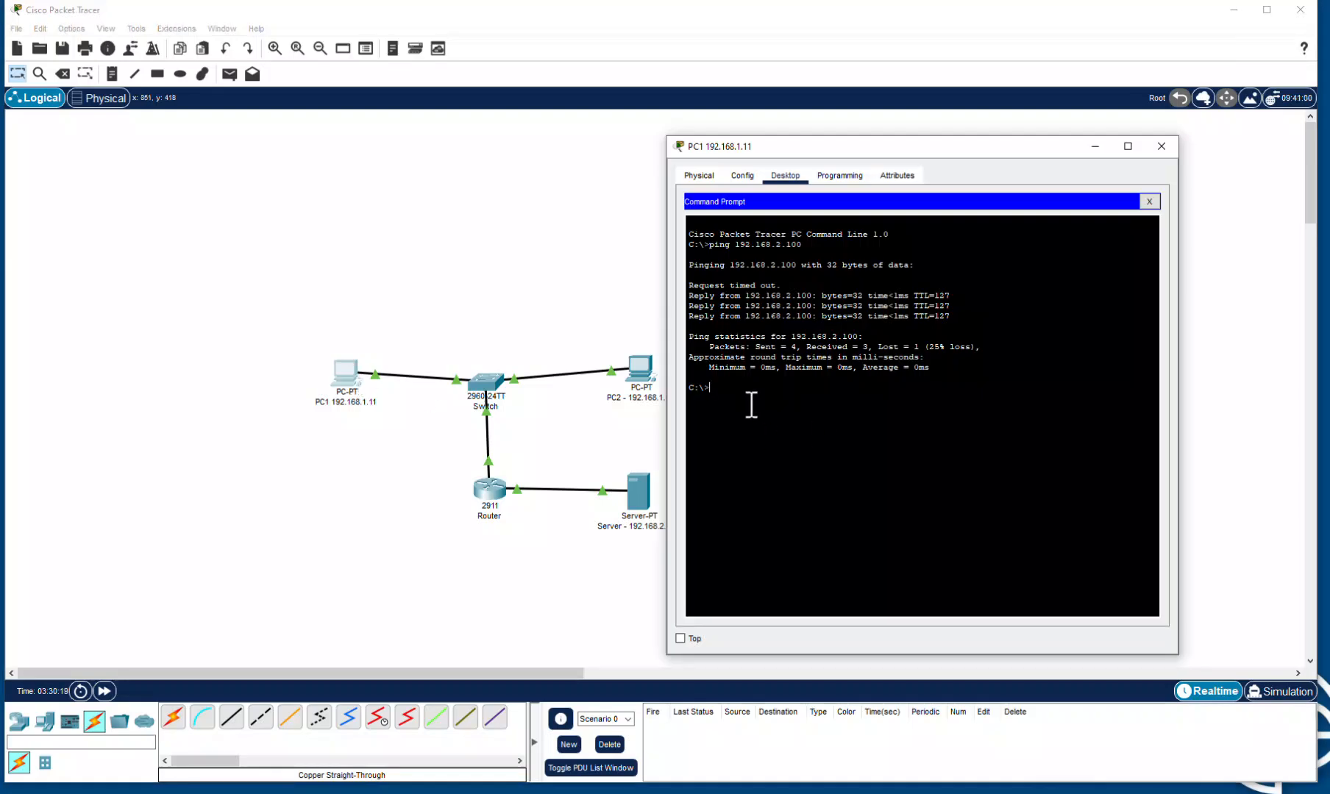
key("Up")
key("Return")
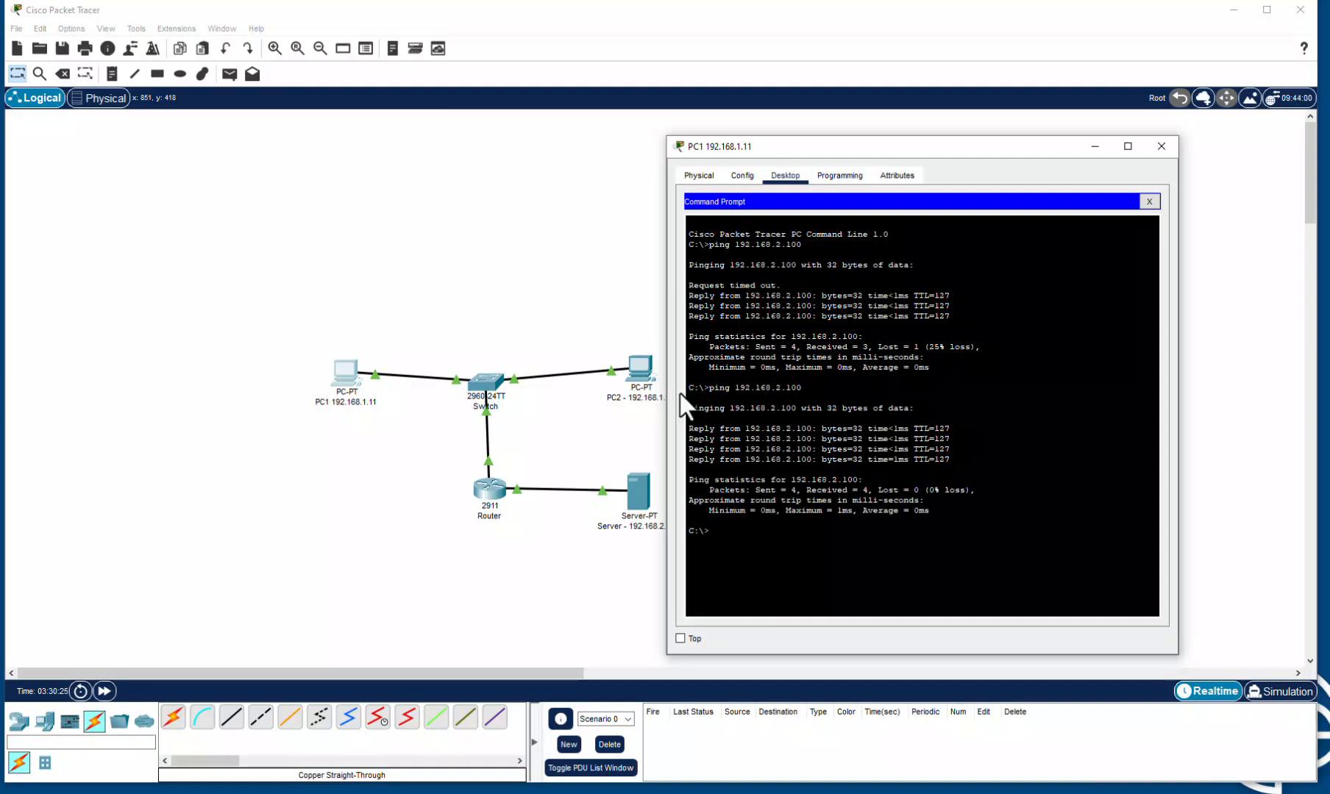
- Repeat the ping to 192.168.2.100 from PC2's Command Prompt and move its window clear of the topology
left_click(640, 379)
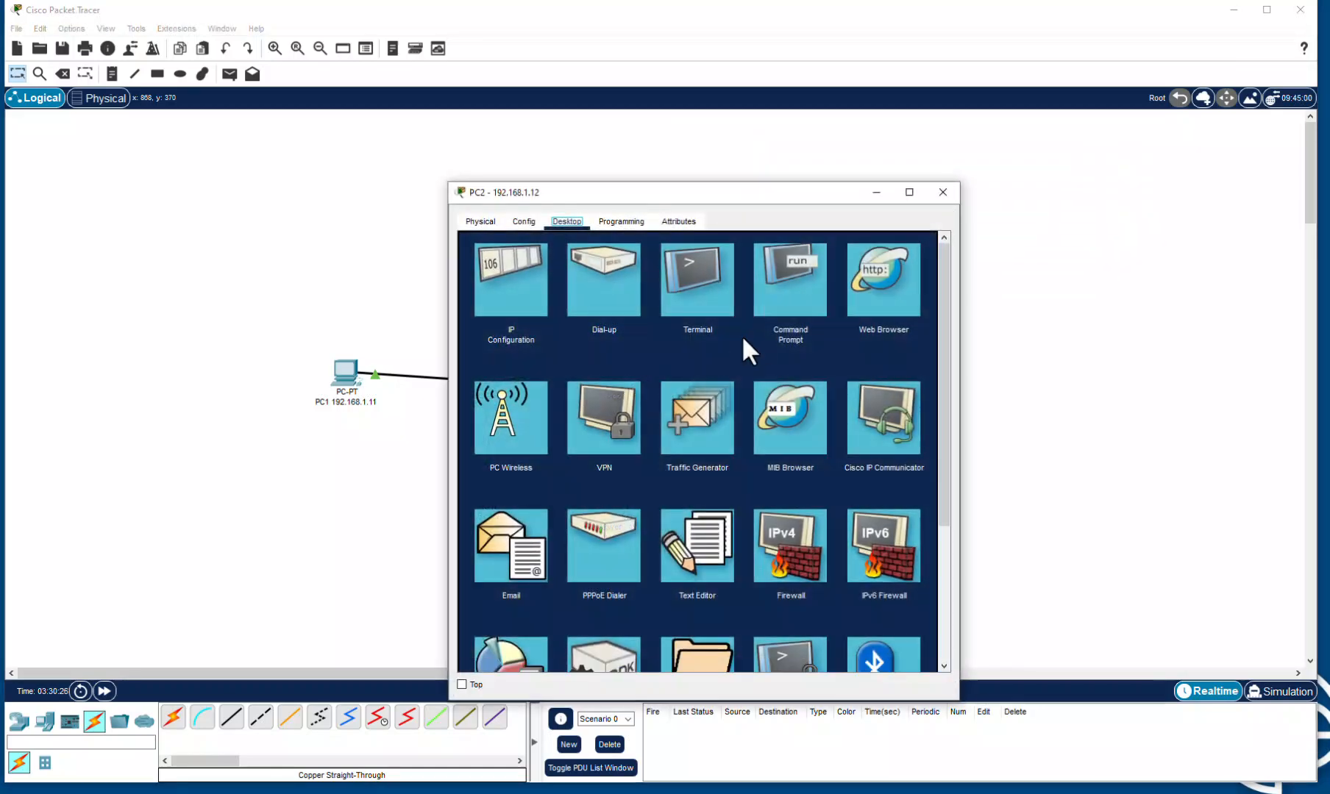
left_click(771, 310)
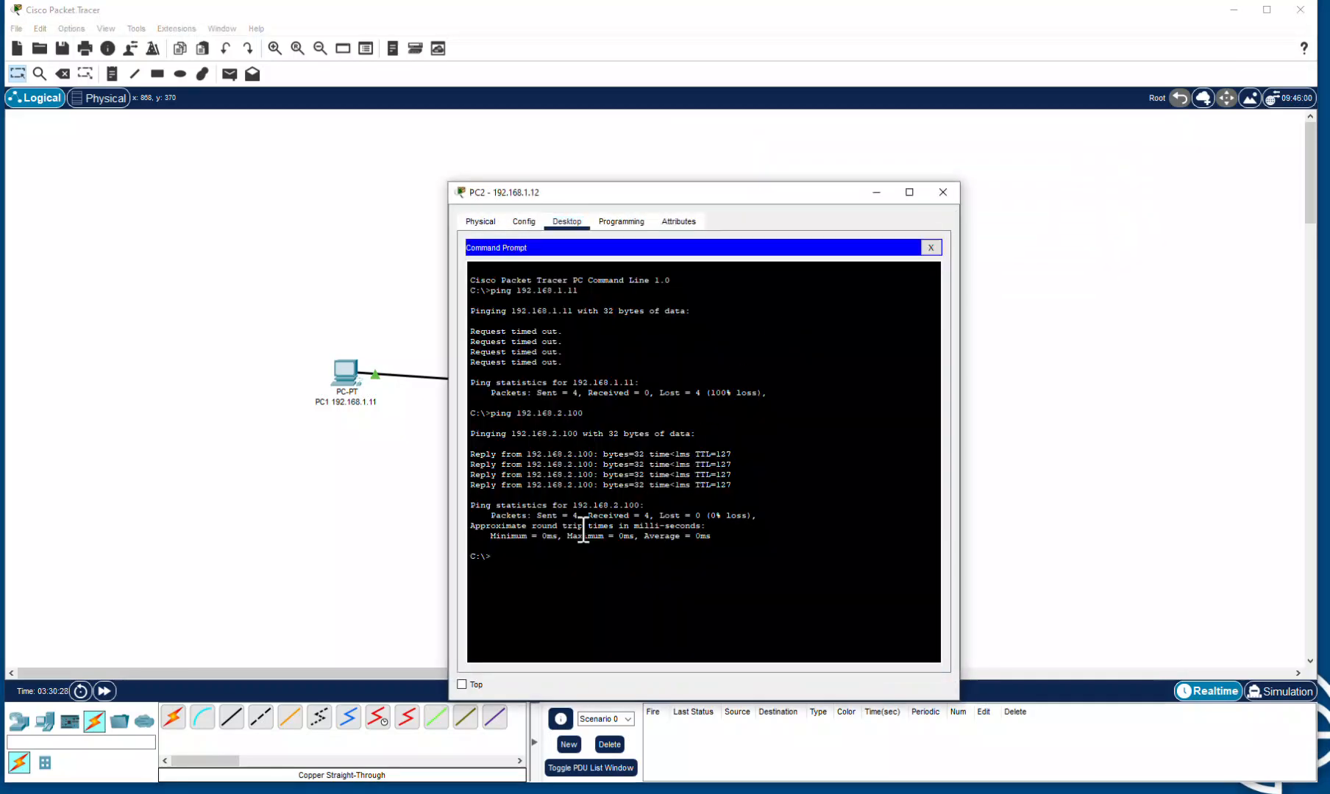
key("Up")
key("Return")
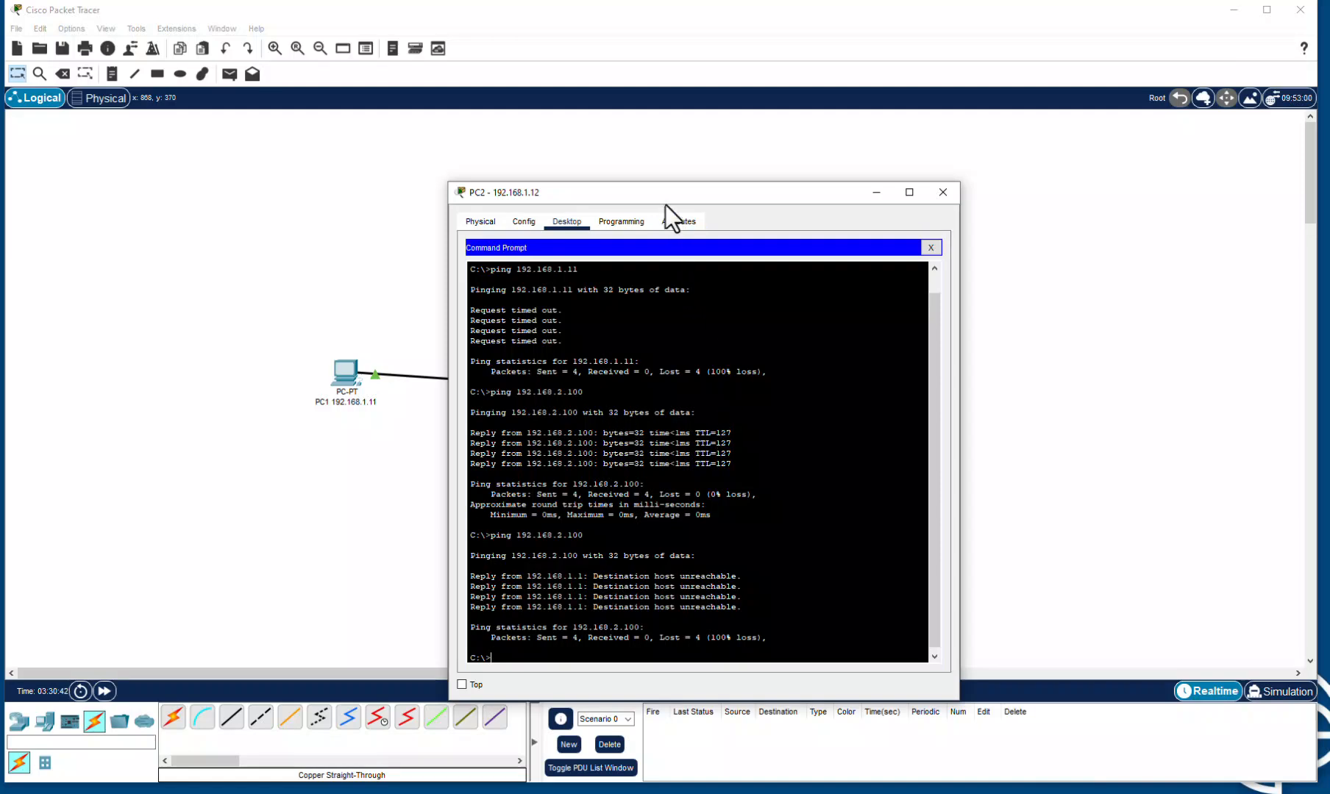
left_click_drag(667, 191, 897, 146)
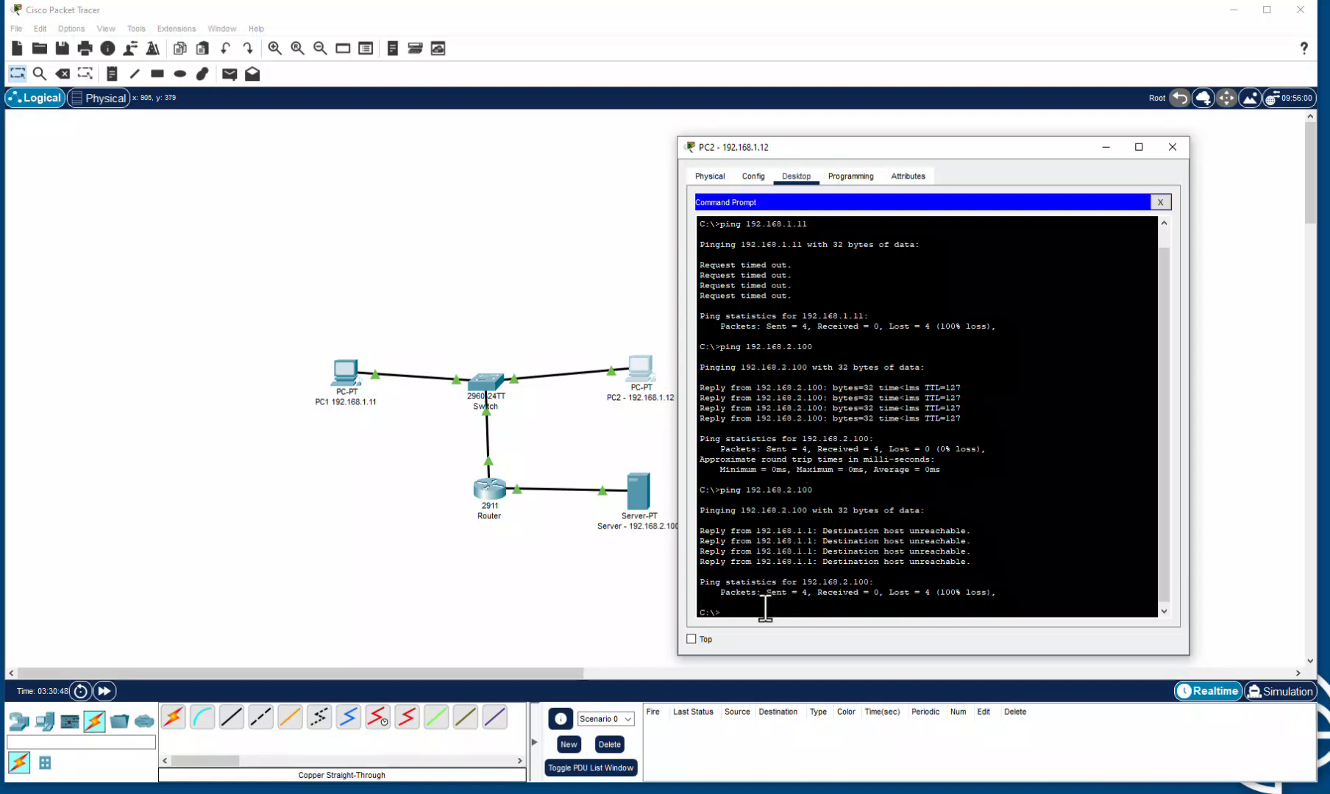
- Ping the router's gateway address 192.168.1.1 from PC2's Command Prompt
key("Up")
key("BackSpace")
key("BackSpace")
type("192.168.1.1")
key("Return")
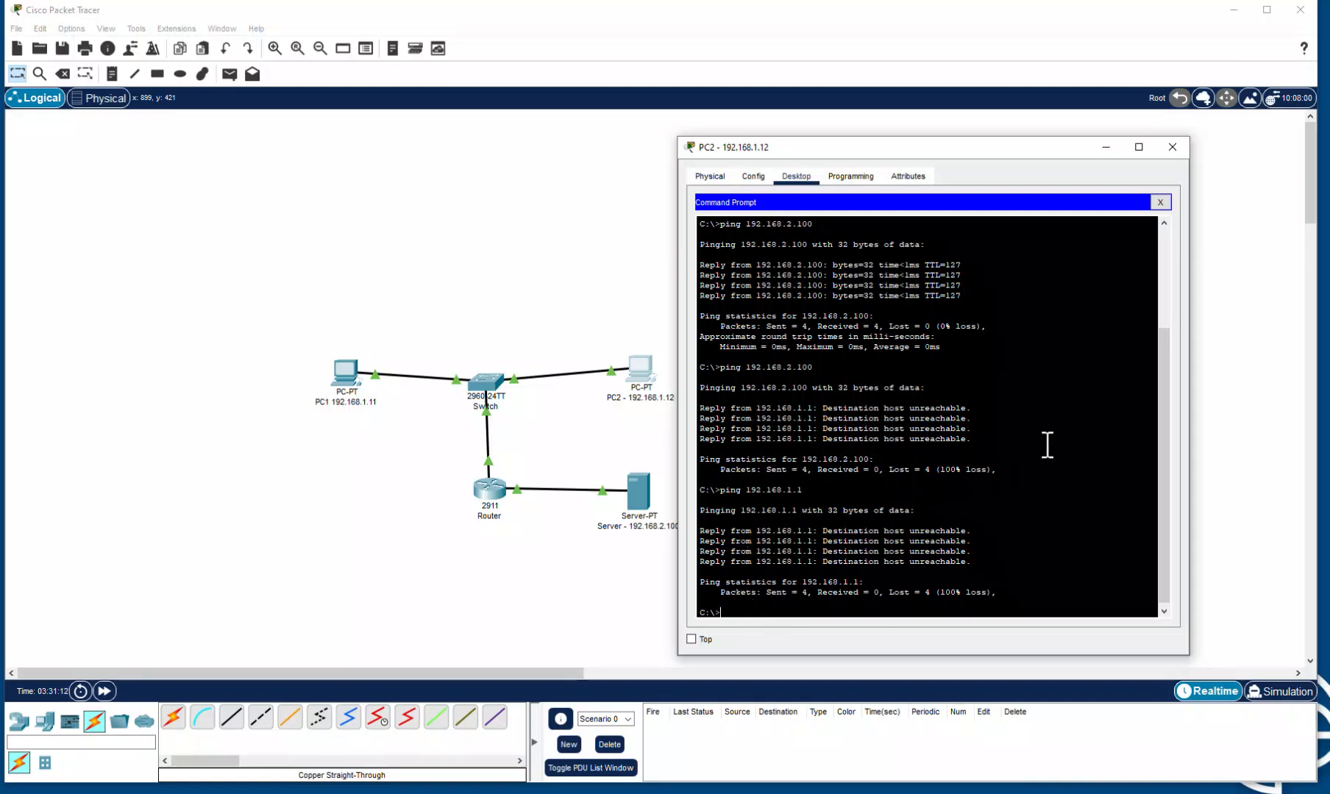
- Ping PC1 at 192.168.1.11 from PC2's Command Prompt and reposition the window to uncover the whole topology
key("Up")
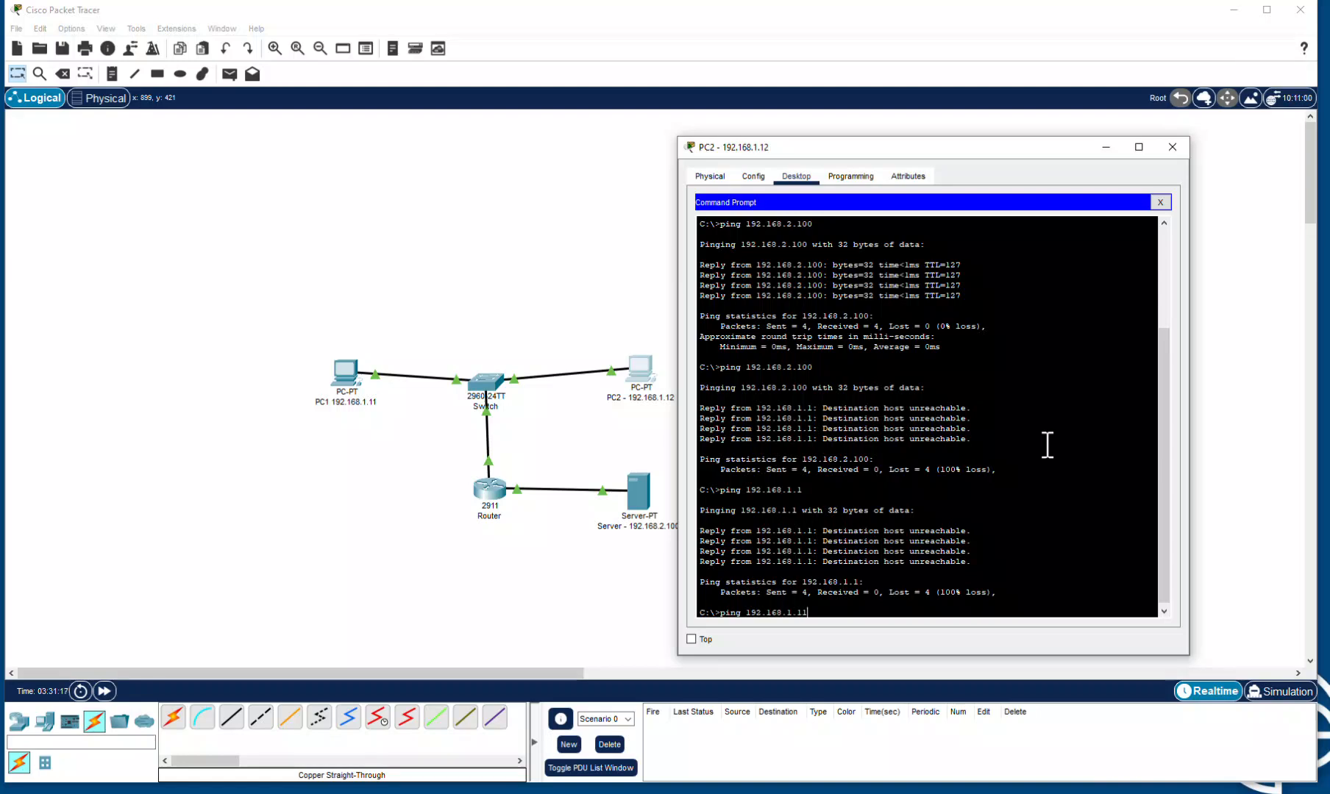
type("1")
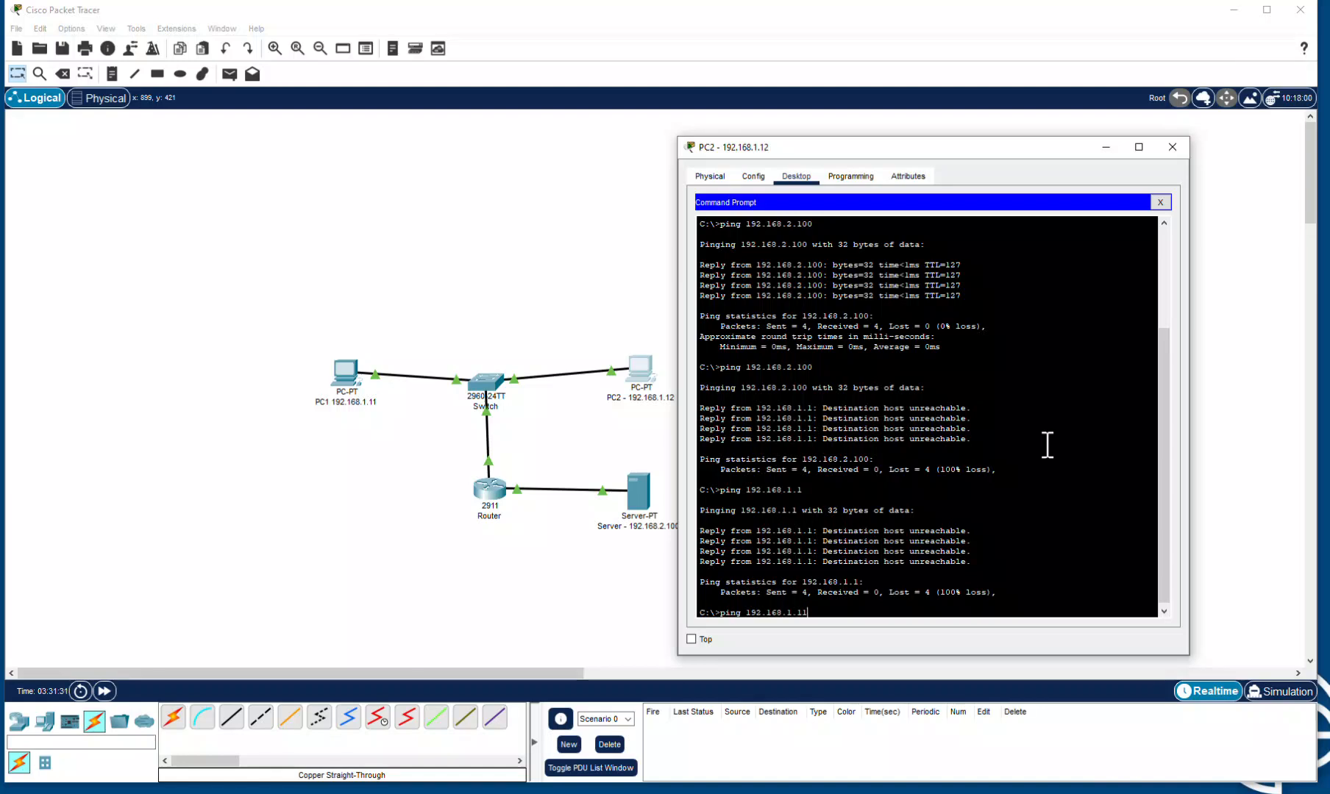
key("Return")
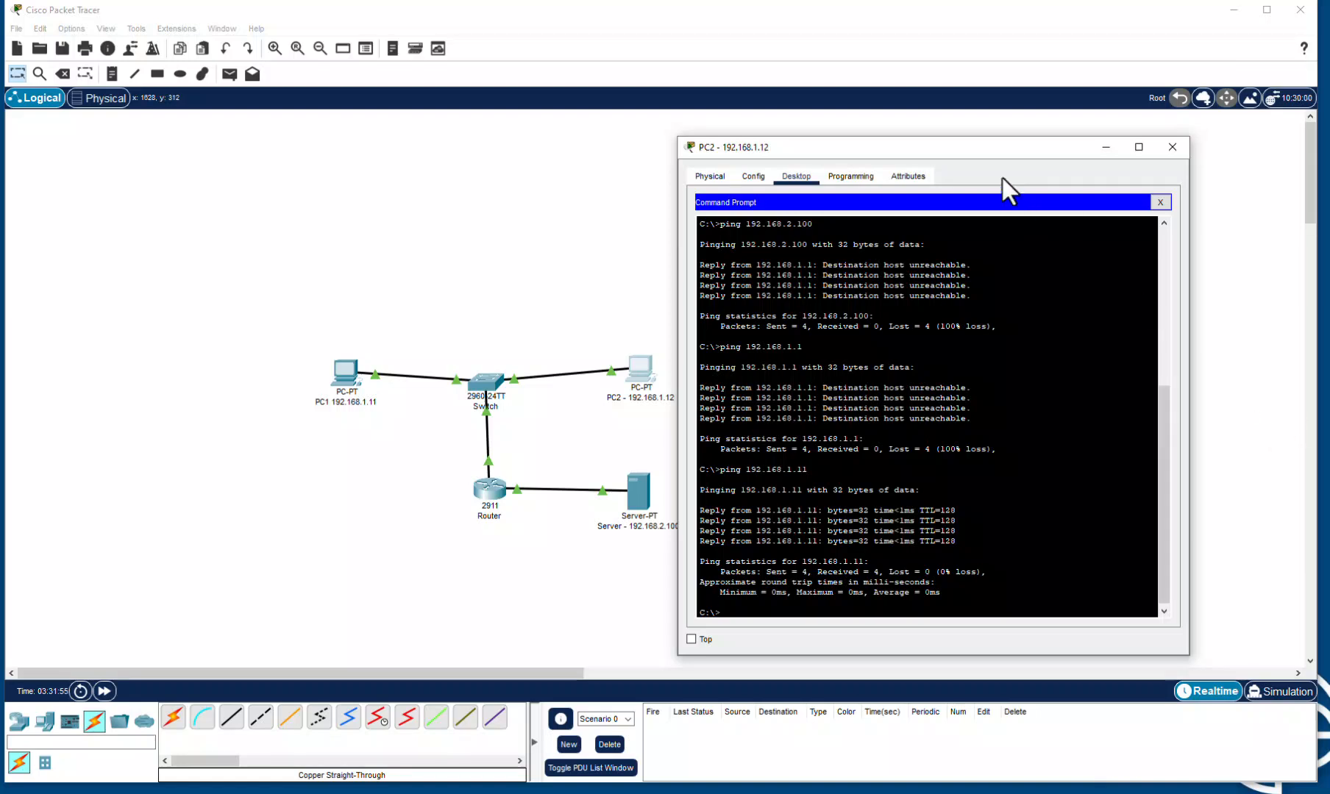
left_click_drag(991, 154, 946, 145)
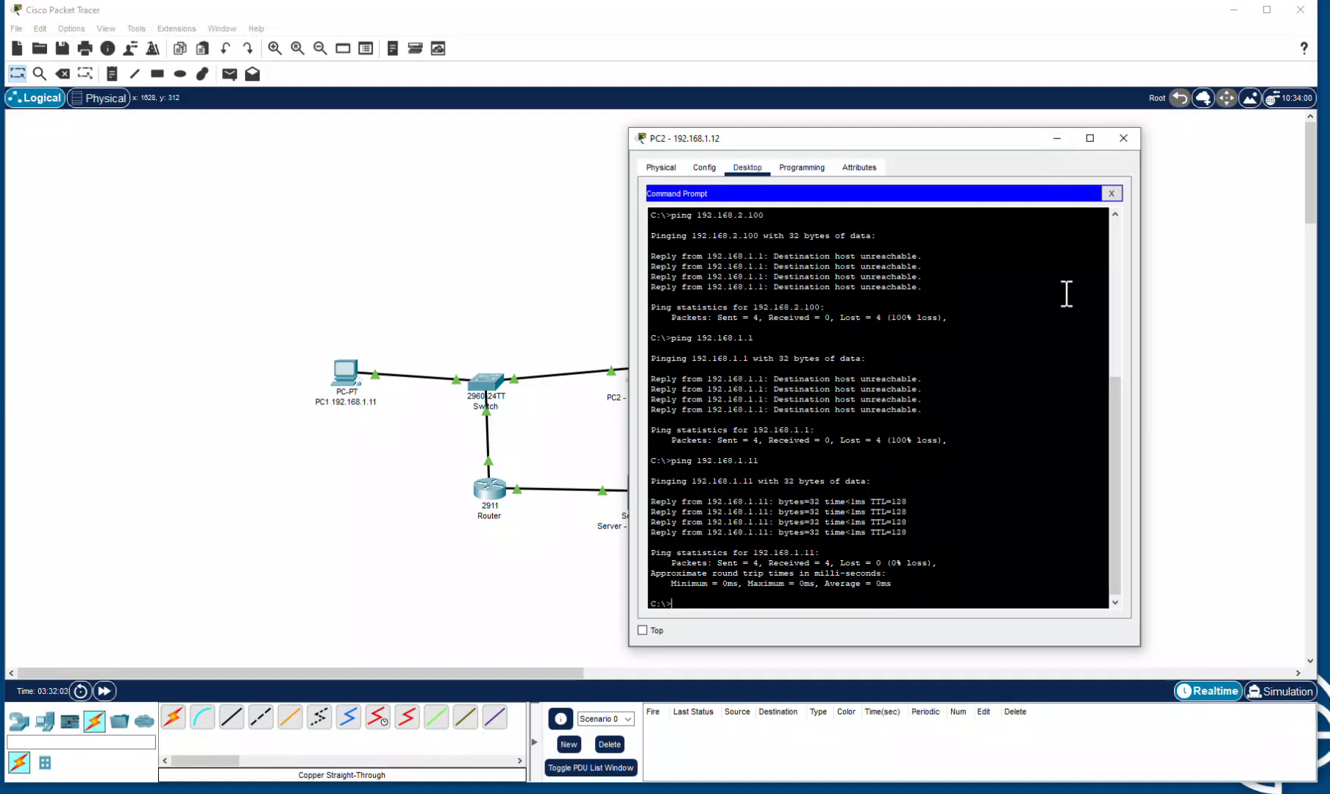
left_click_drag(962, 142, 1032, 147)
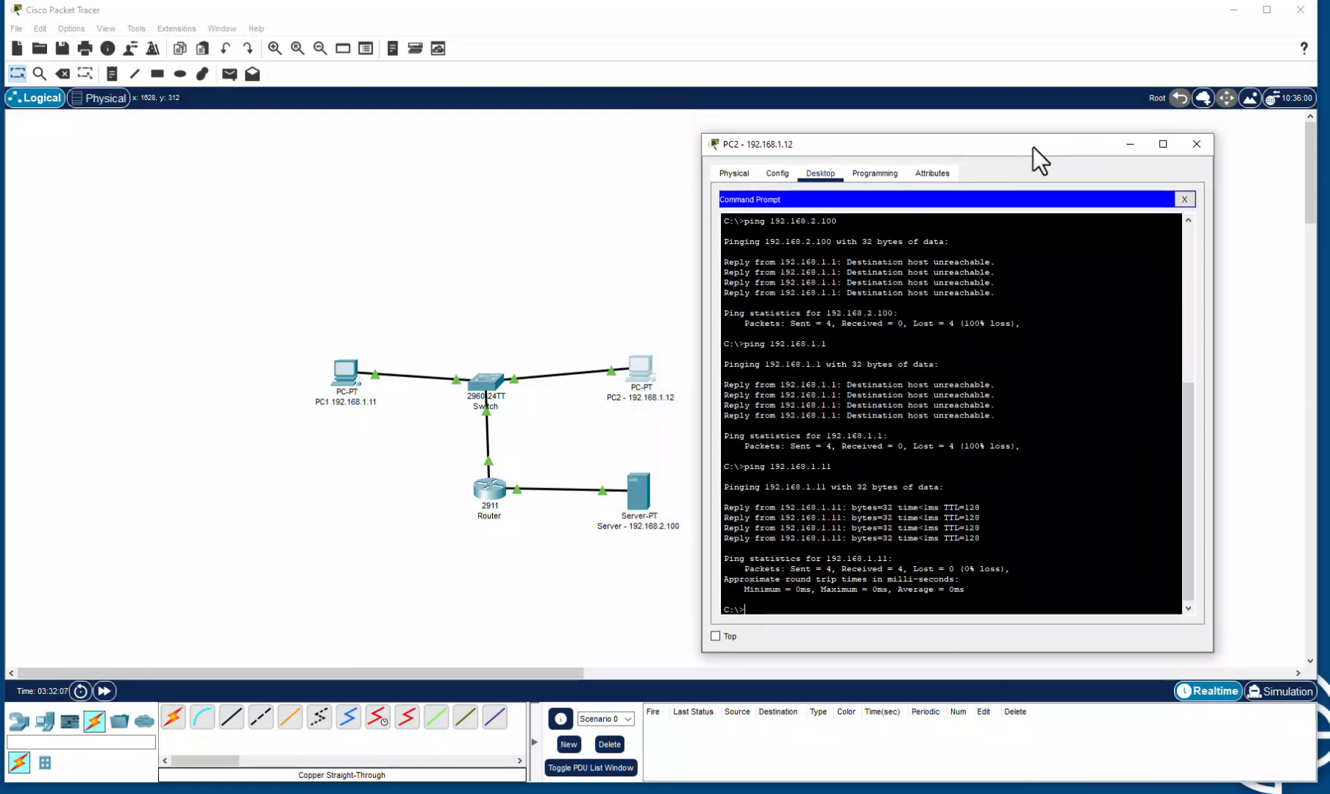